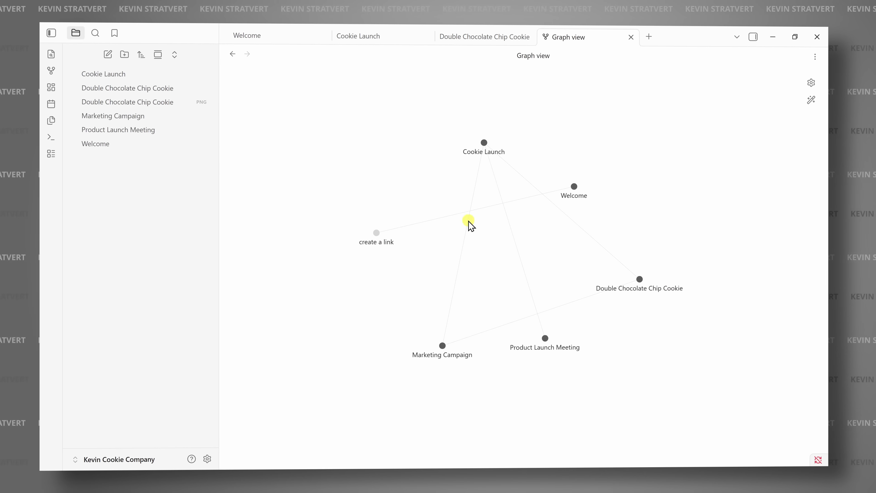
Link the Double Chocolate Chip Cookie note and give Claude edit access to the vault folder.
{"action": "type", "text": "marketing campaign"}
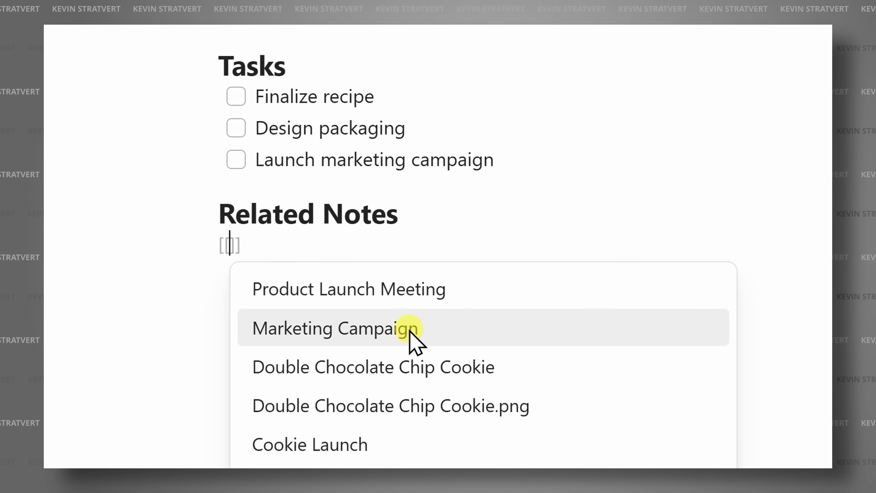
{"action": "left_click", "coordinate": [351, 366]}
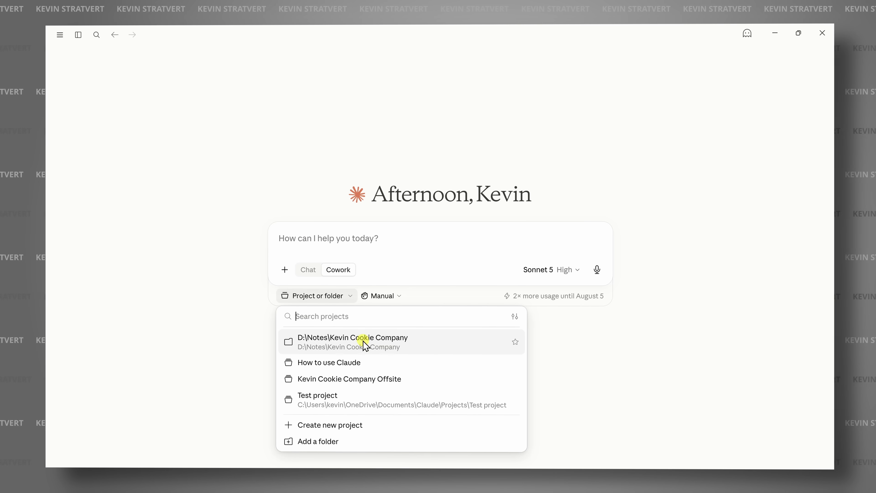
{"action": "left_click", "coordinate": [367, 341]}
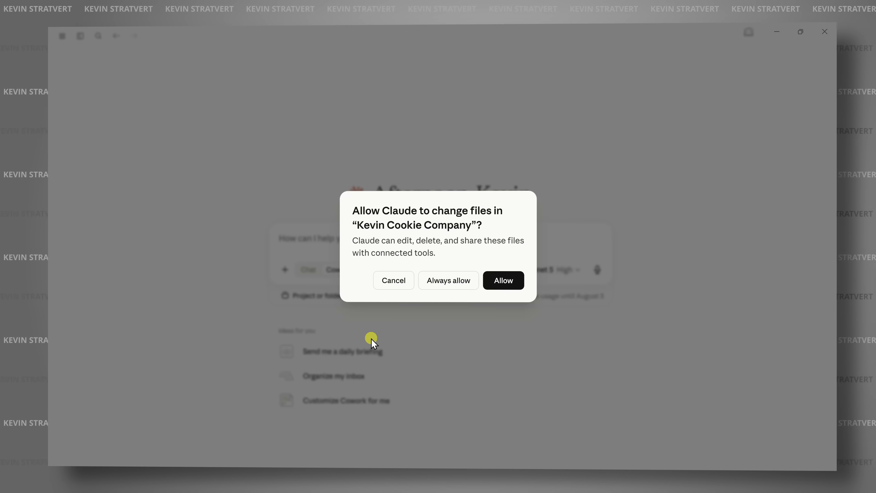
{"action": "left_click", "coordinate": [514, 281]}
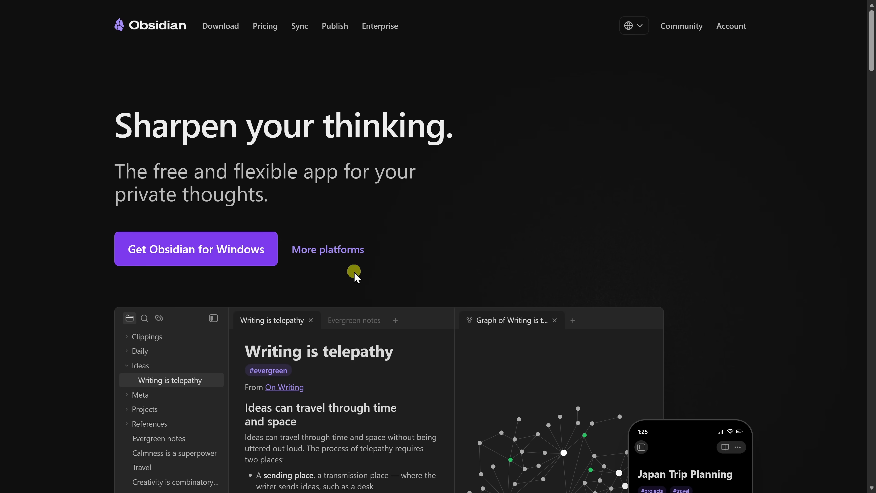
Go to Obsidian's Download page and browse the iOS, Android, Windows, Mac and Linux apps.
{"action": "left_click", "coordinate": [195, 257]}
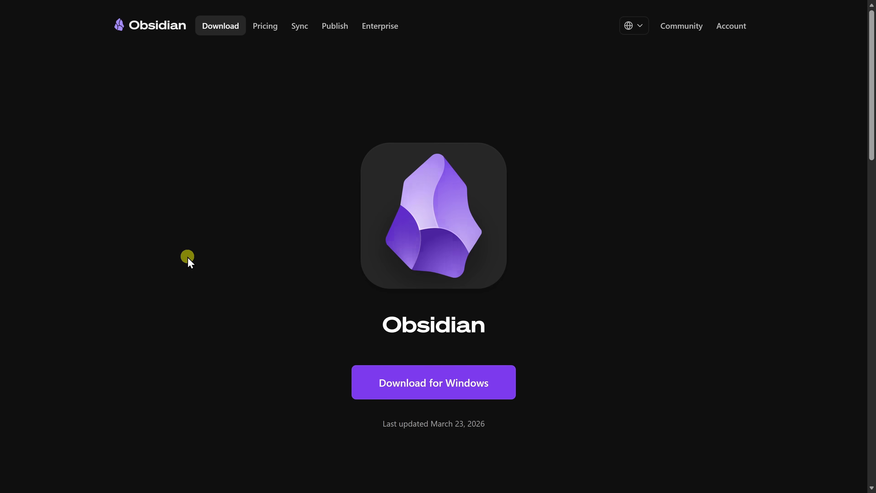
{"action": "scroll", "coordinate": [595, 257], "scroll_direction": "down", "scroll_amount": 10}
{"action": "scroll", "coordinate": [594, 256], "scroll_direction": "down", "scroll_amount": 3}
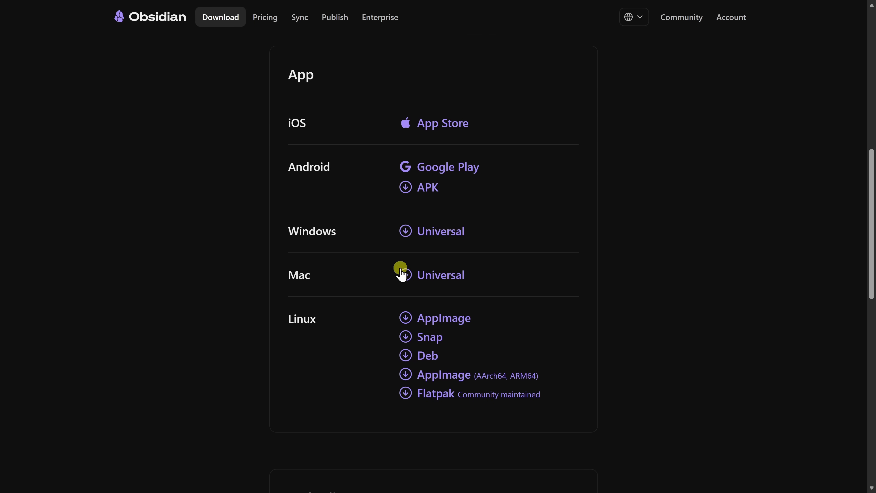
{"action": "scroll", "coordinate": [404, 243], "scroll_direction": "up", "scroll_amount": 2}
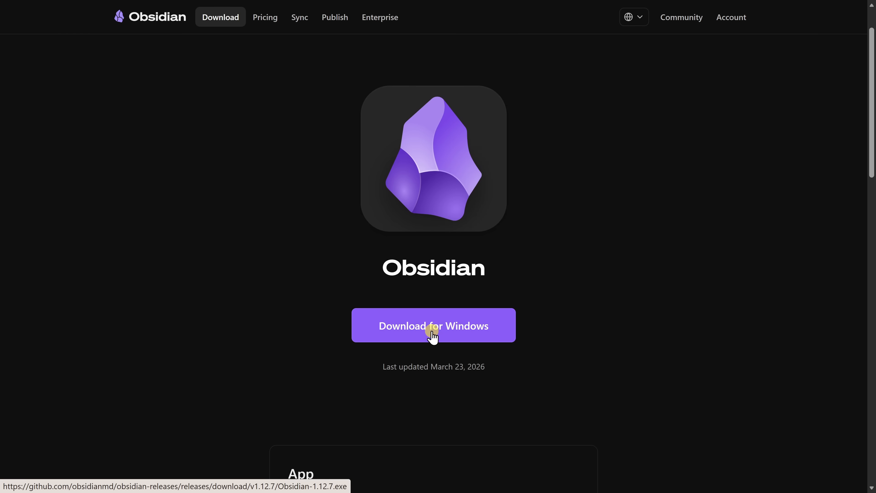
Download the Windows version of Obsidian from the Download page.
{"action": "left_click", "coordinate": [428, 332]}
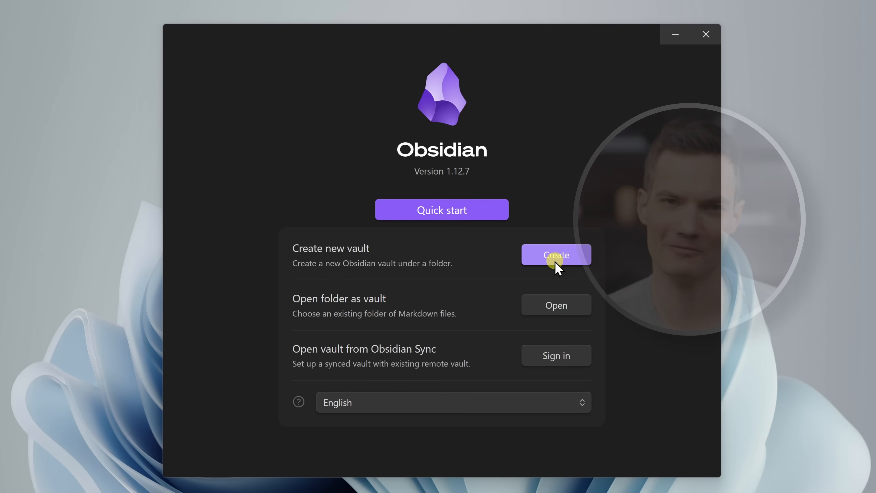
Create a new vault named 'Kevin Cookie Company' with D:\Notes as its location.
{"action": "left_click", "coordinate": [555, 262]}
{"action": "left_click", "coordinate": [553, 272]}
{"action": "type", "text": "Kevin Cookie Company"}
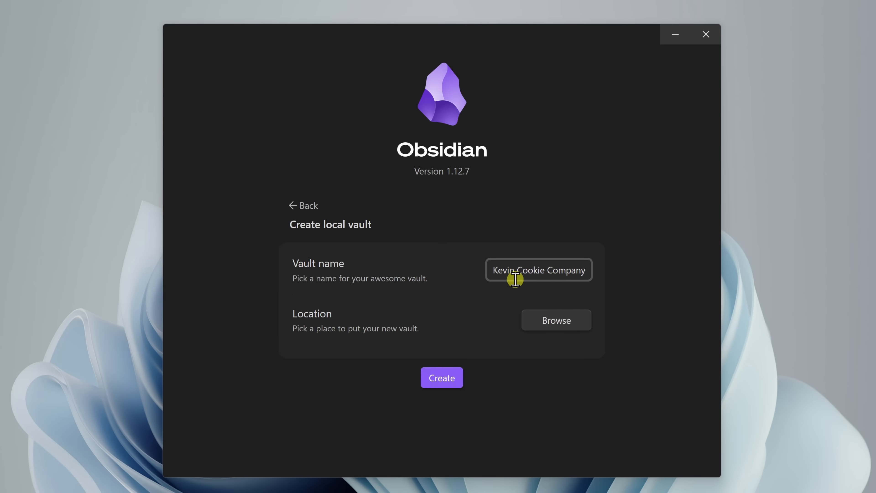
{"action": "left_click", "coordinate": [551, 323]}
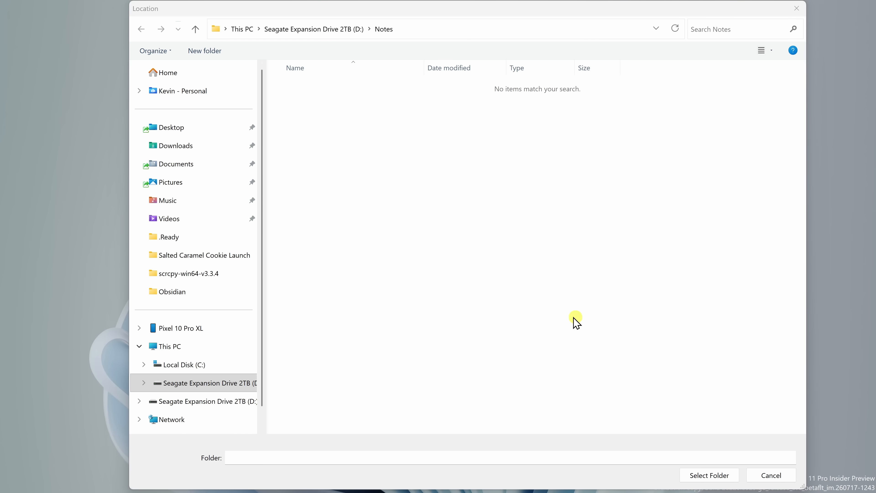
{"action": "left_click", "coordinate": [710, 476]}
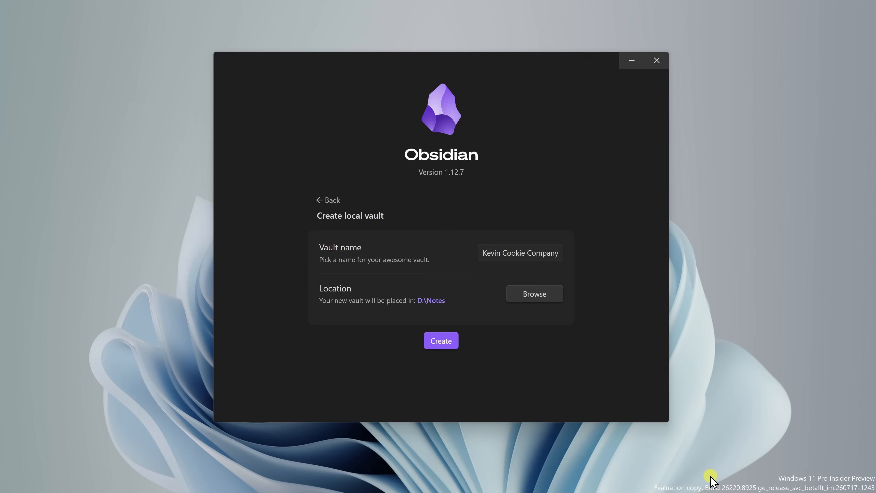
{"action": "left_click", "coordinate": [442, 342]}
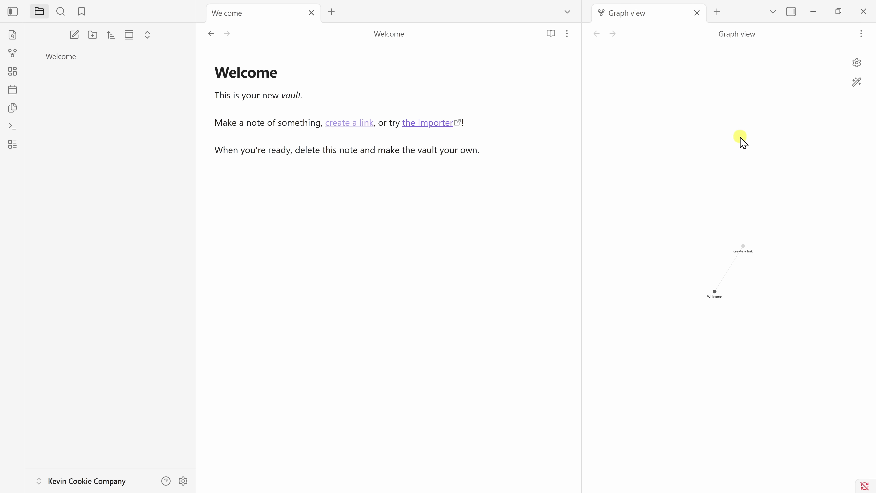
Close the Graph view tab, leaving only the Welcome note open.
{"action": "left_click", "coordinate": [697, 13]}
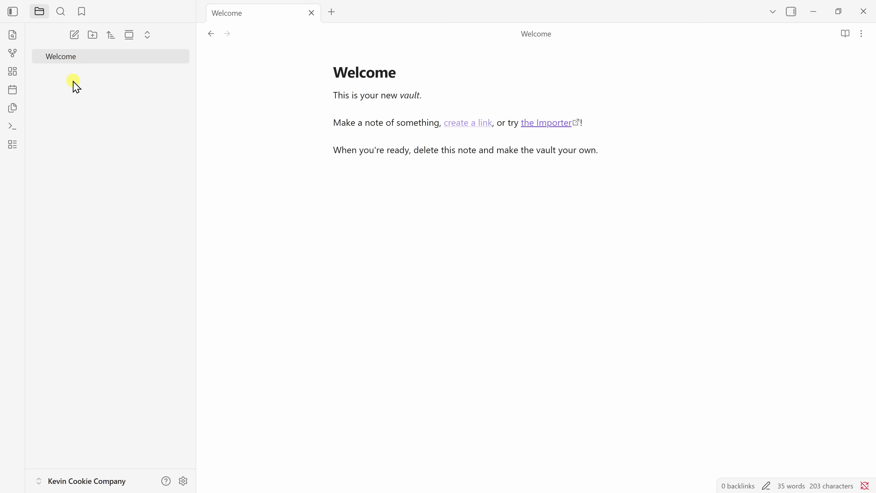
Create a new note titled 'Cookie Launch'.
{"action": "left_click", "coordinate": [76, 36]}
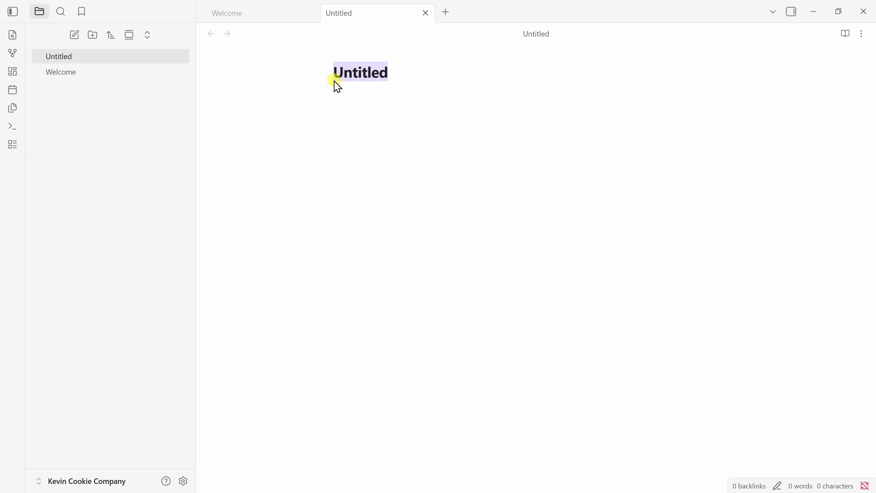
{"action": "left_click", "coordinate": [337, 68]}
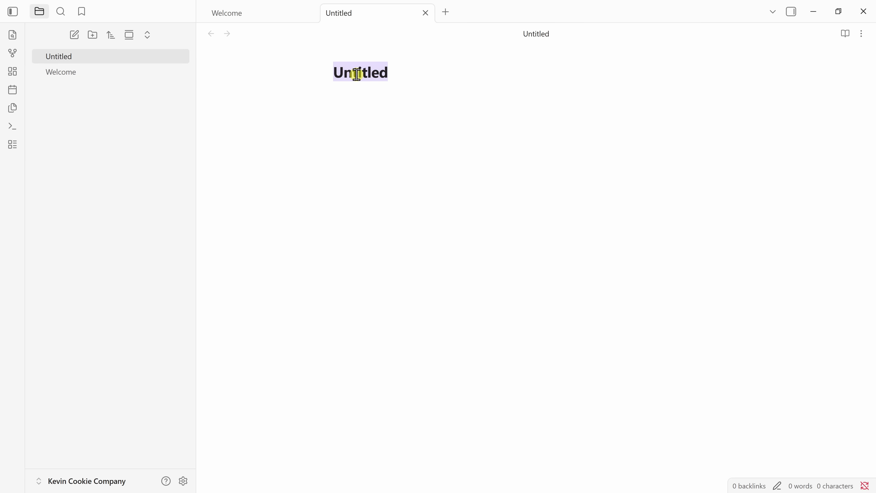
{"action": "type", "text": "Cookie Launch"}
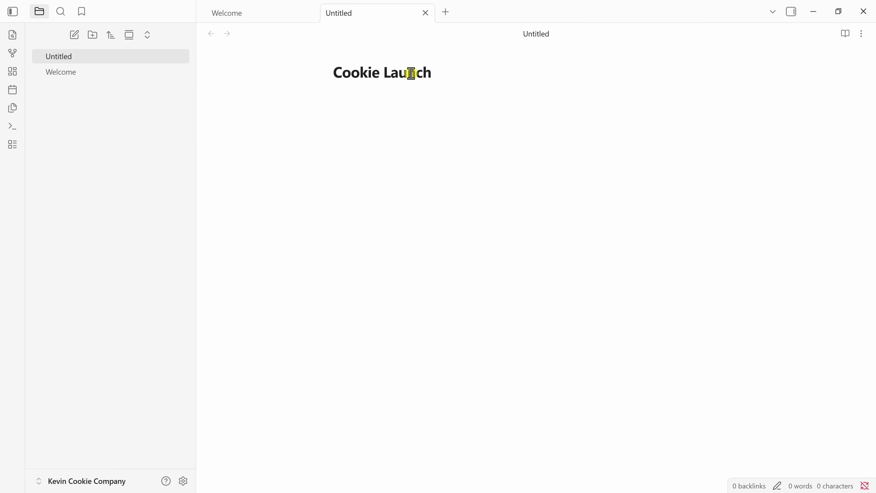
{"action": "key", "text": "Return"}
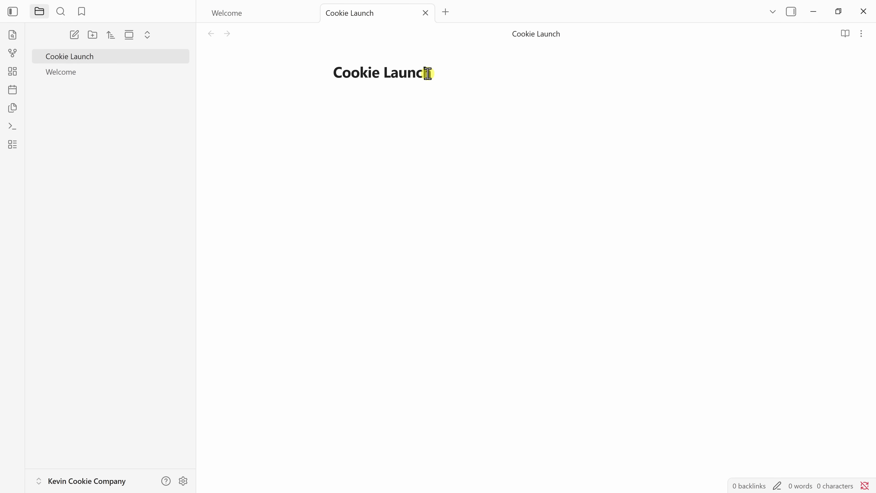
Add '## Overview', '## Tasks' and '## Related Notes' headings on separate lines.
{"action": "type", "text": "## Overview"}
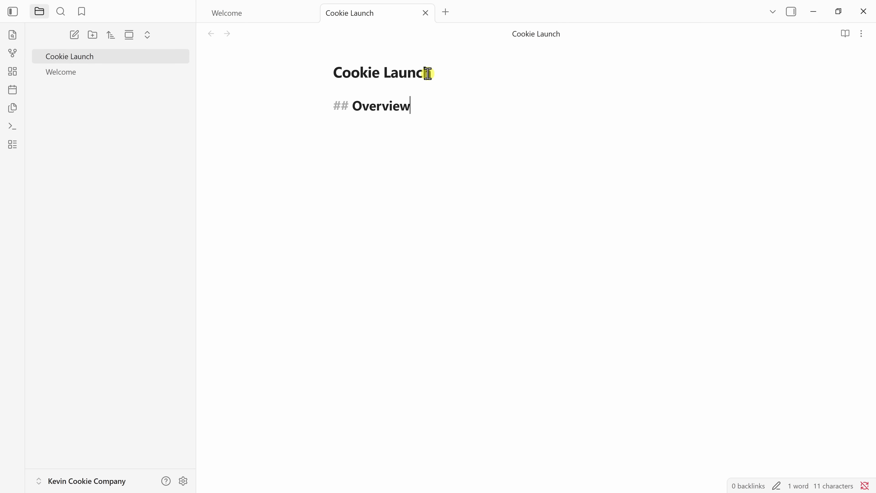
{"action": "key", "text": "Return"}
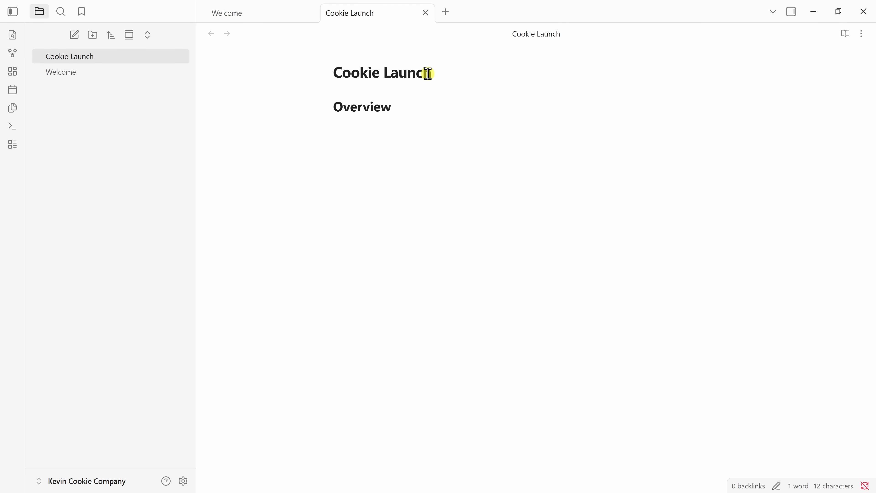
{"action": "type", "text": "## Tasks"}
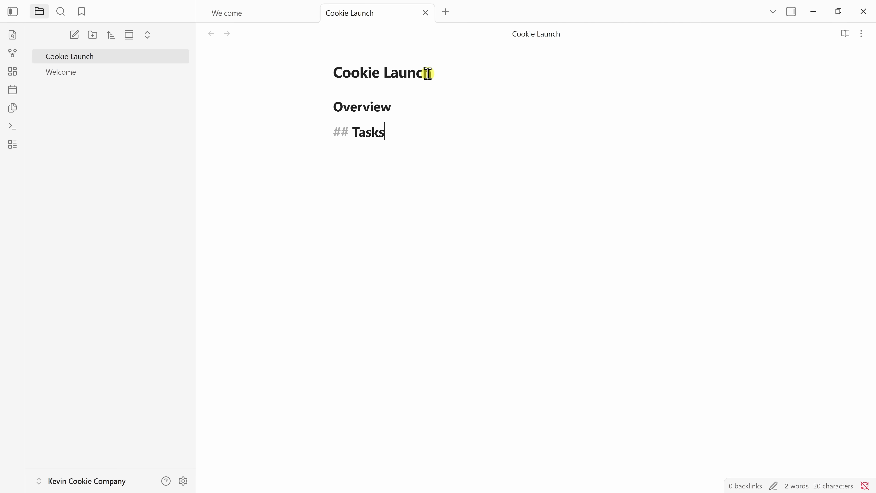
{"action": "key", "text": "Return"}
{"action": "type", "text": "##"}
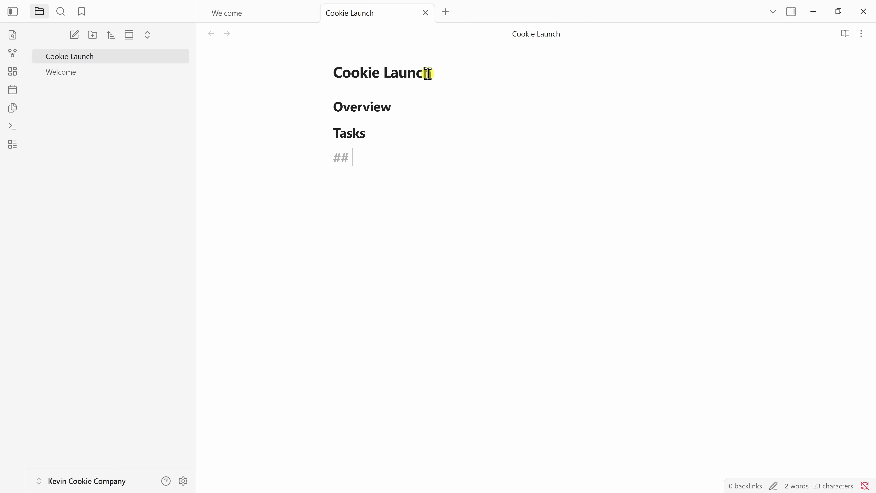
{"action": "type", "text": " Related Notes"}
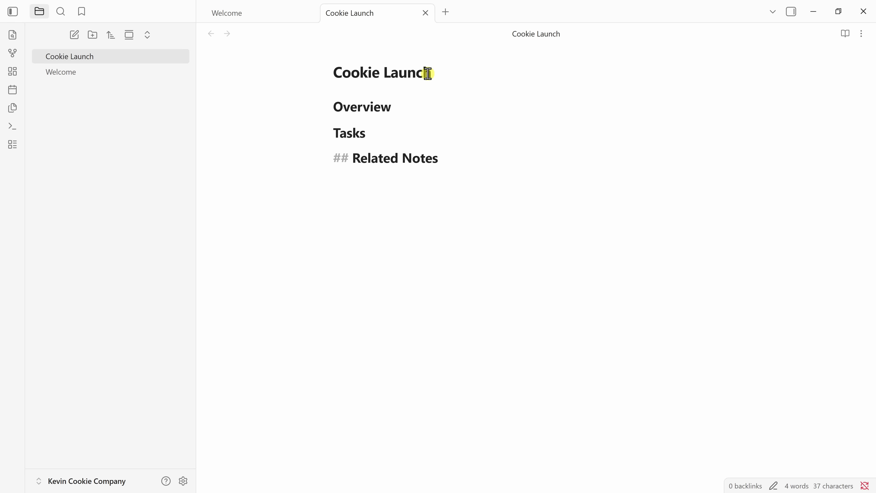
{"action": "key", "text": "Return"}
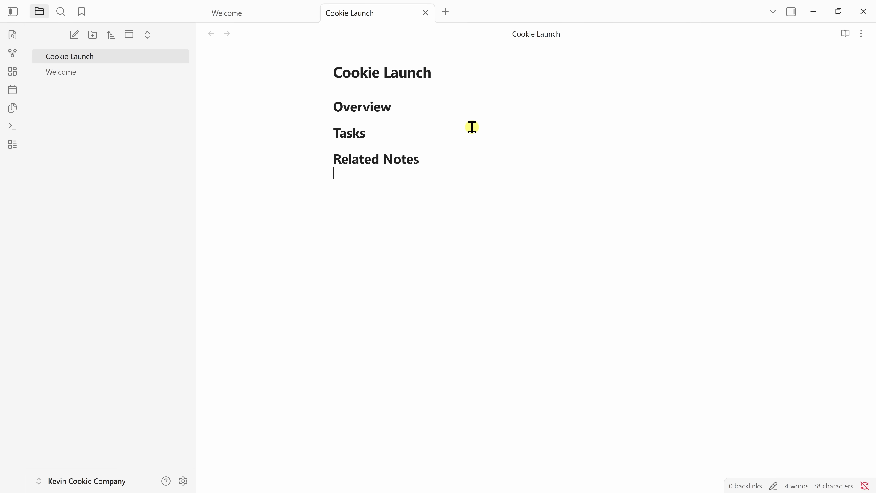
{"action": "key", "text": "alt+Tab"}
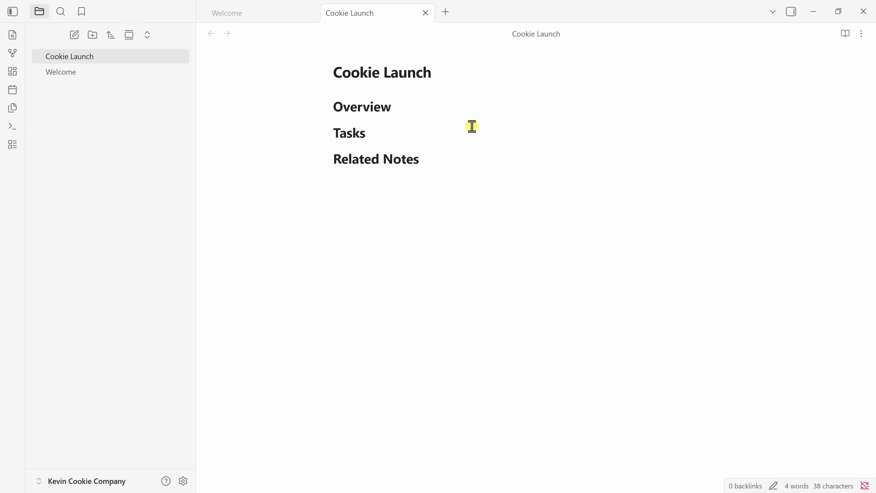
Paste the project description under the Overview heading and check that the section folds.
{"action": "left_click", "coordinate": [404, 104]}
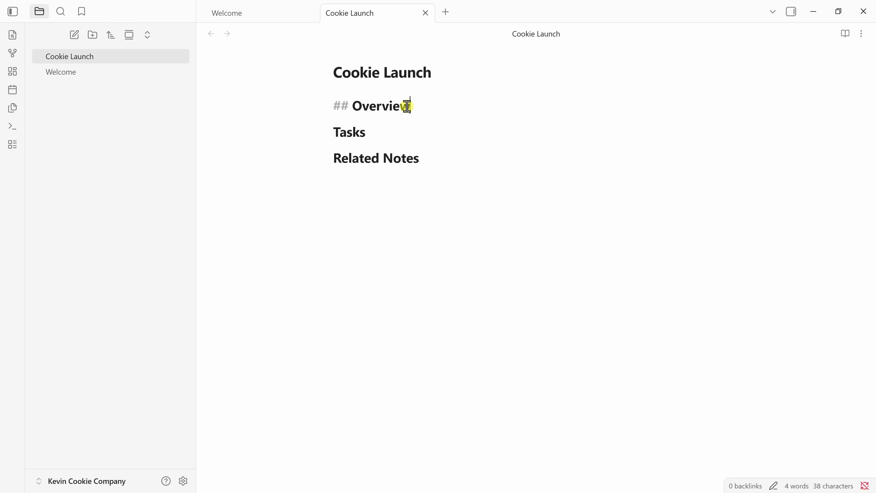
{"action": "key", "text": "Return"}
{"action": "type", "text": "This project will coordinate the launch of Kevin Cookie Company's new Double Chocolate Chip Cookie."}
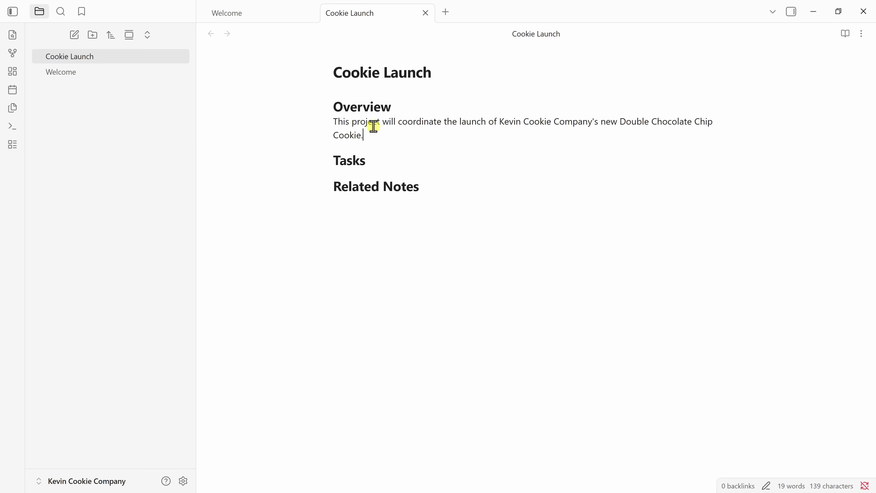
{"action": "left_click", "coordinate": [327, 107]}
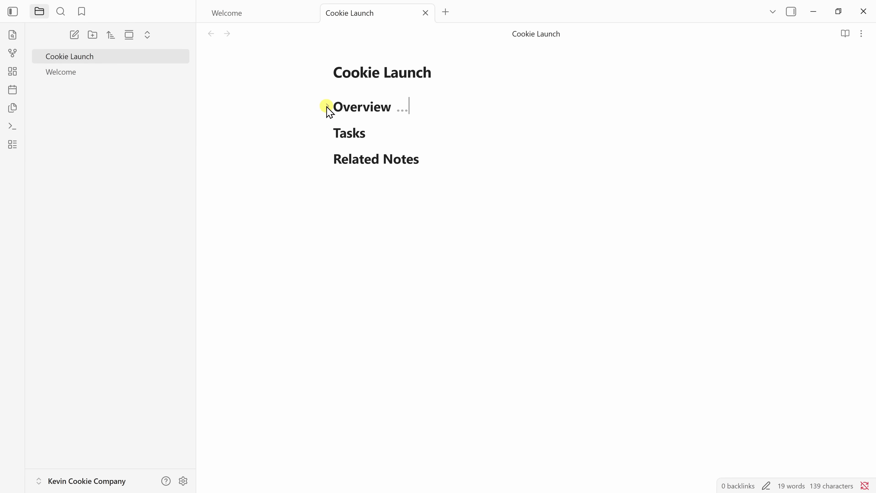
{"action": "left_click", "coordinate": [327, 108]}
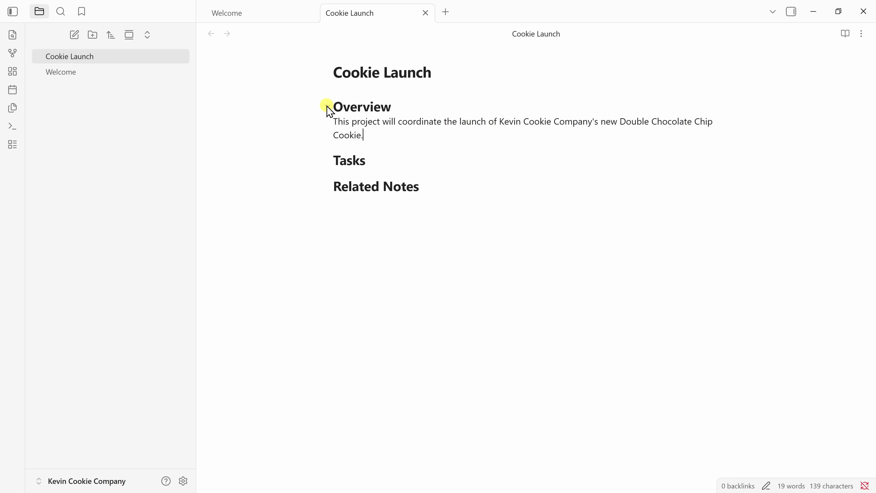
{"action": "left_click", "coordinate": [328, 107]}
{"action": "left_click", "coordinate": [327, 108]}
Add unchecked tasks under Tasks: Finalize recipe, Design packaging, Launch marketing campaign.
{"action": "left_click", "coordinate": [378, 163]}
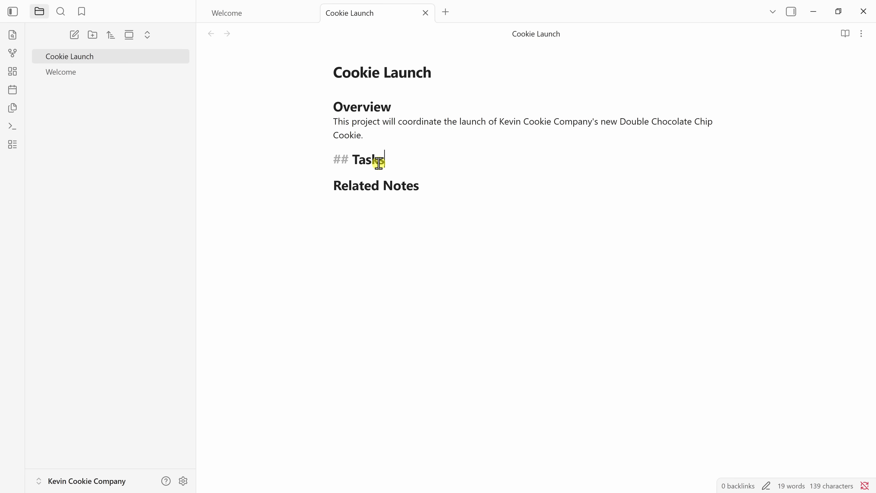
{"action": "key", "text": "Return"}
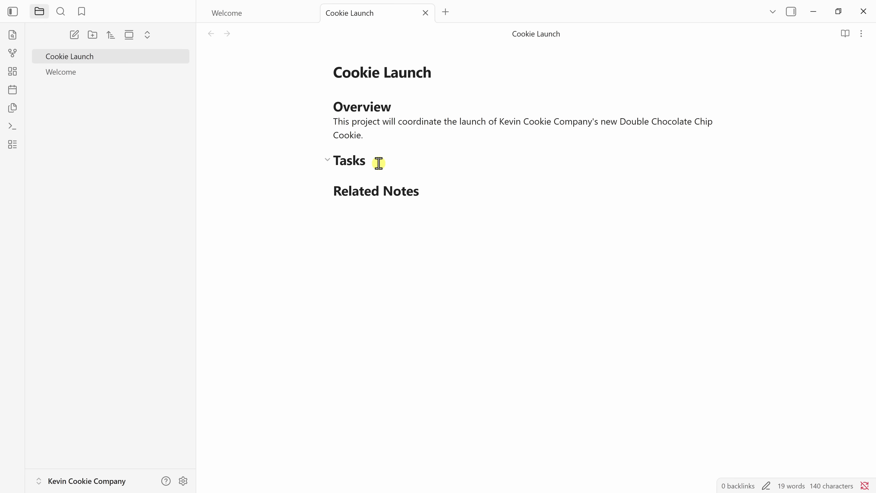
{"action": "type", "text": "- [ "}
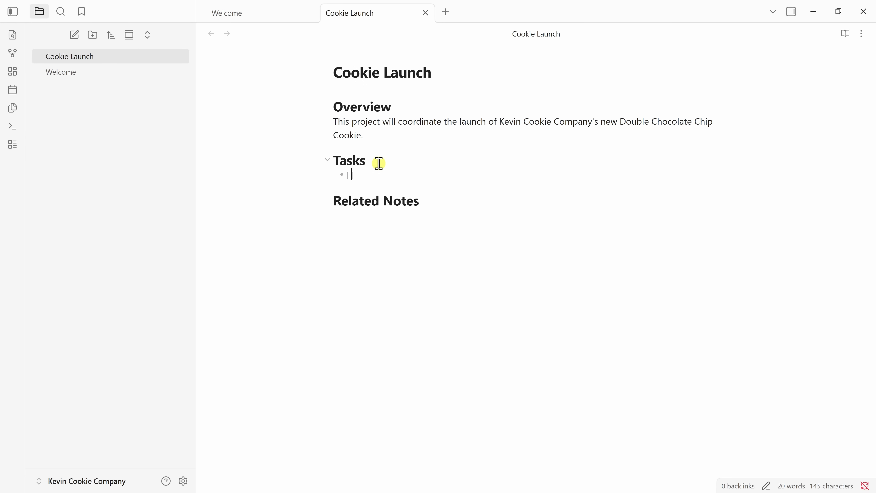
{"action": "type", "text": "] "}
{"action": "type", "text": "Finalize recipe"}
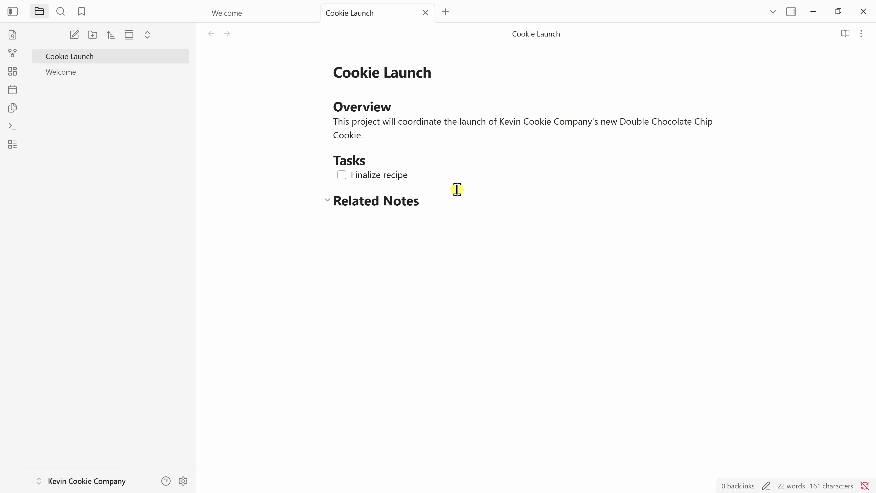
{"action": "key", "text": "Return"}
{"action": "type", "text": "Design packaging"}
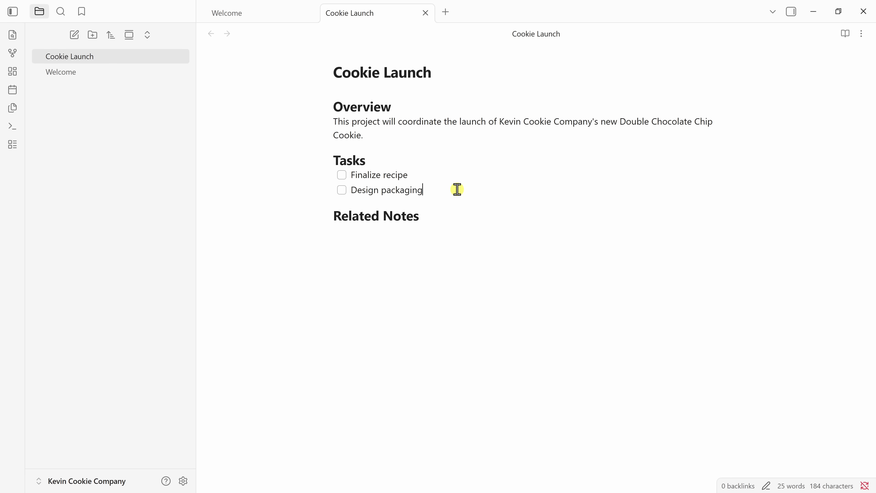
{"action": "key", "text": "Return"}
{"action": "type", "text": "Launch marketing campaign"}
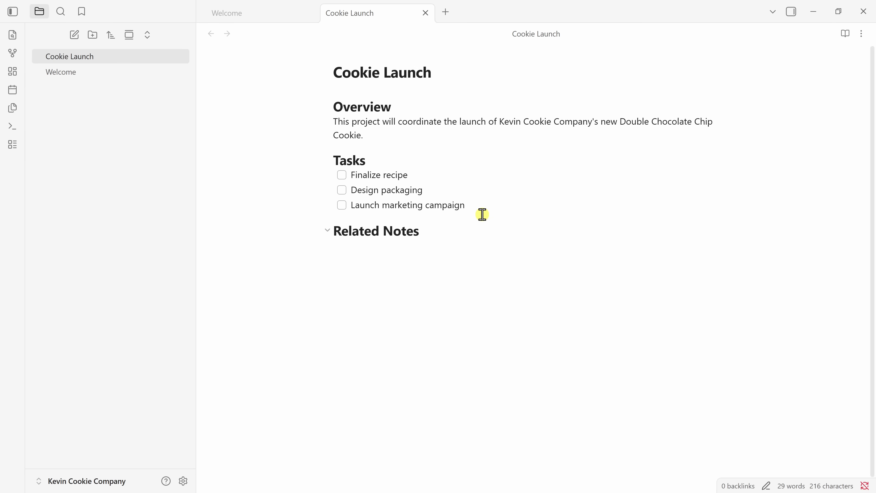
{"action": "right_click", "coordinate": [469, 207]}
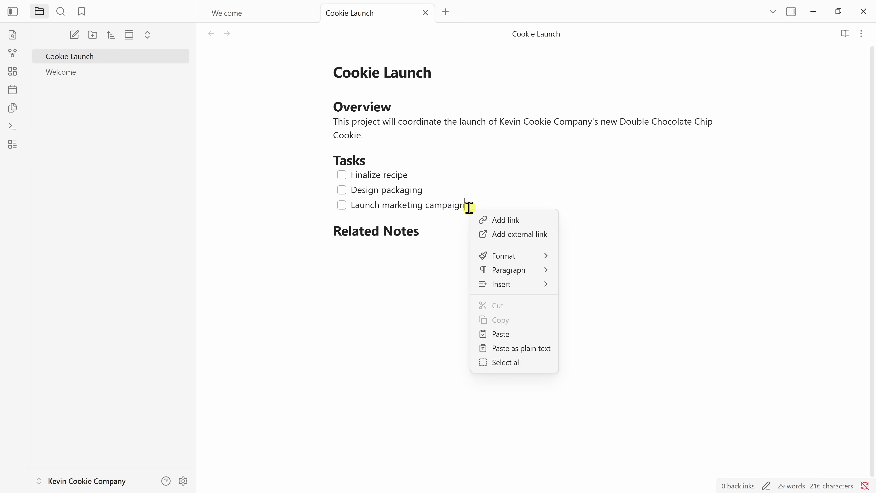
{"action": "mouse_move", "coordinate": [499, 270]}
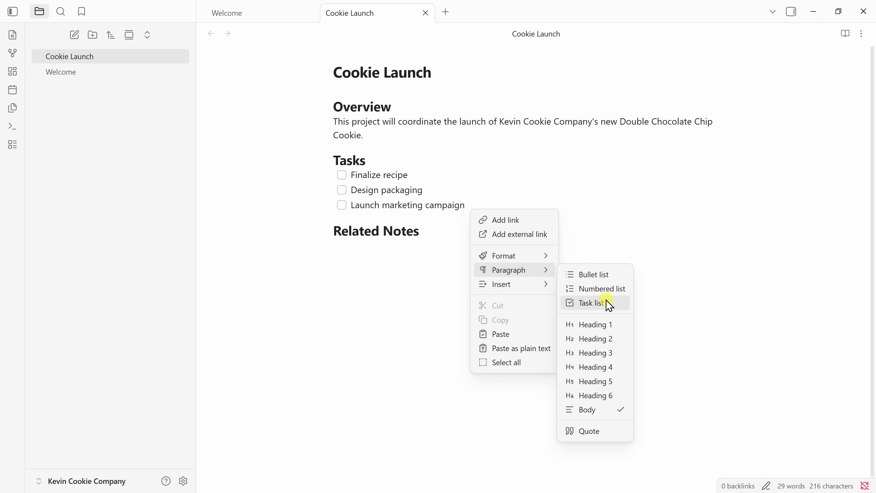
{"action": "left_click", "coordinate": [457, 200]}
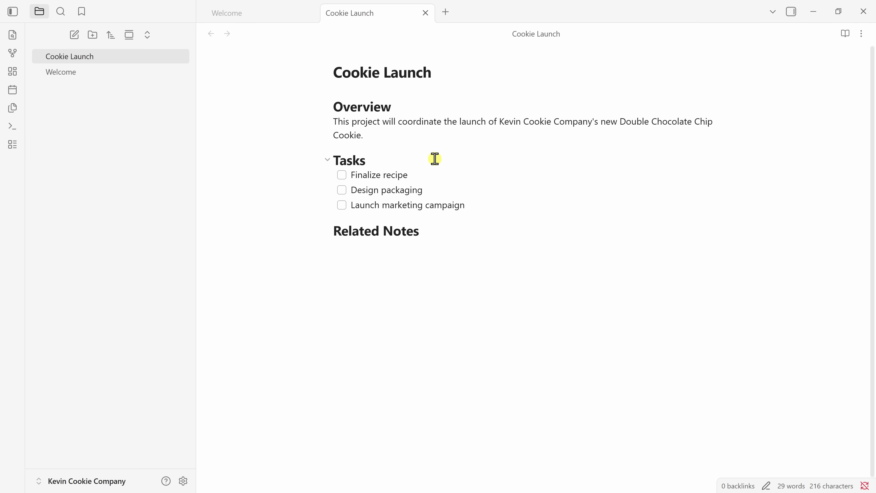
Create a new note titled 'Double Chocolate Chip Cookie'.
{"action": "left_click", "coordinate": [75, 36]}
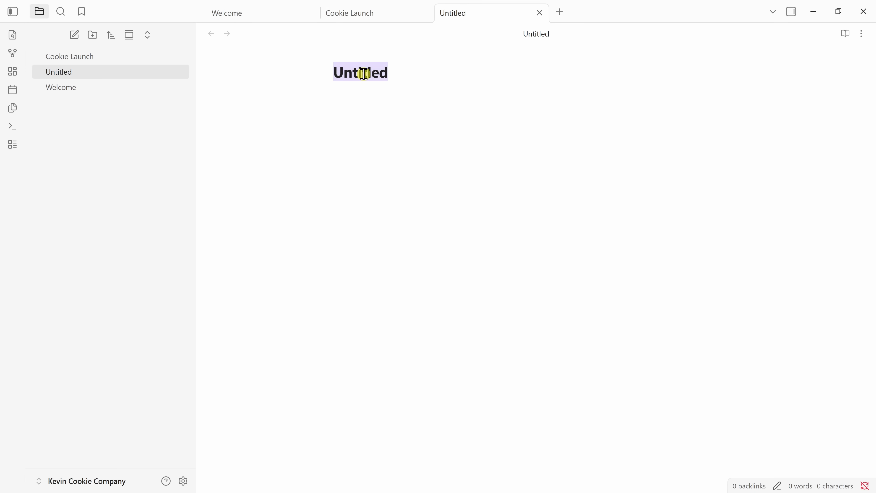
{"action": "type", "text": "Double Chocolate Chip Cookie"}
{"action": "key", "text": "Return"}
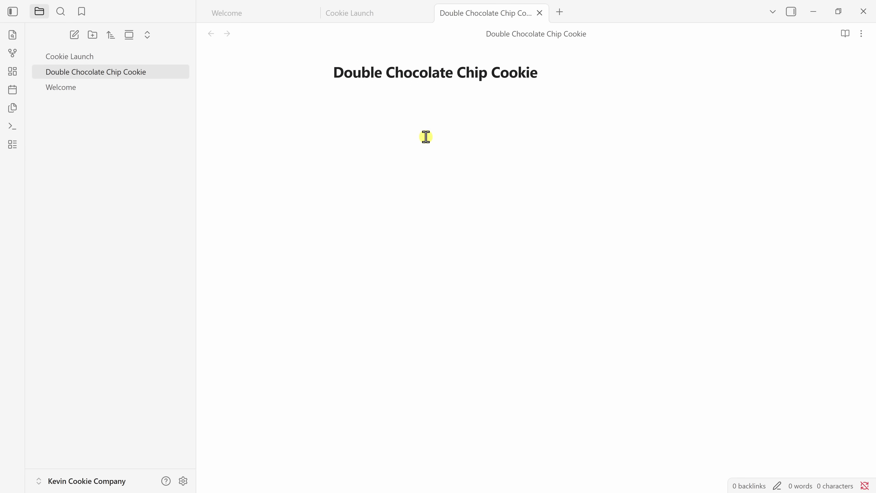
Add a '## Description' heading with an italic cookie description, then a '## Ingredients' heading.
{"action": "left_click", "coordinate": [357, 102]}
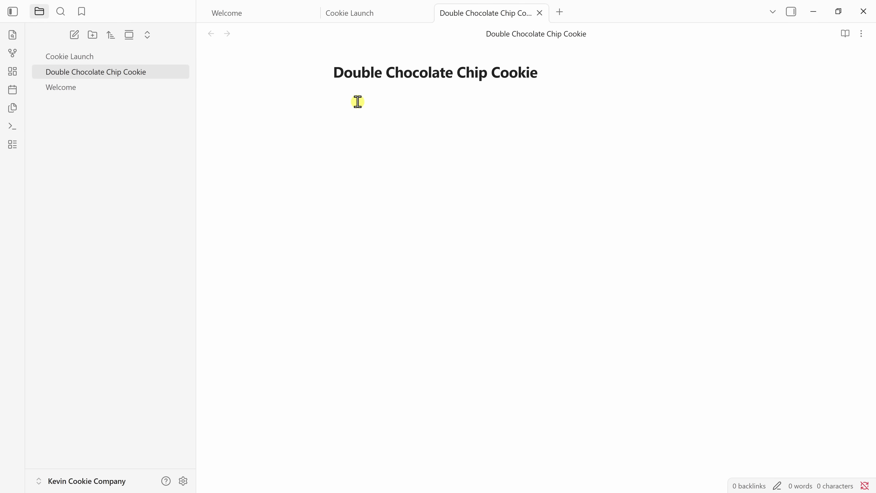
{"action": "type", "text": "## Description"}
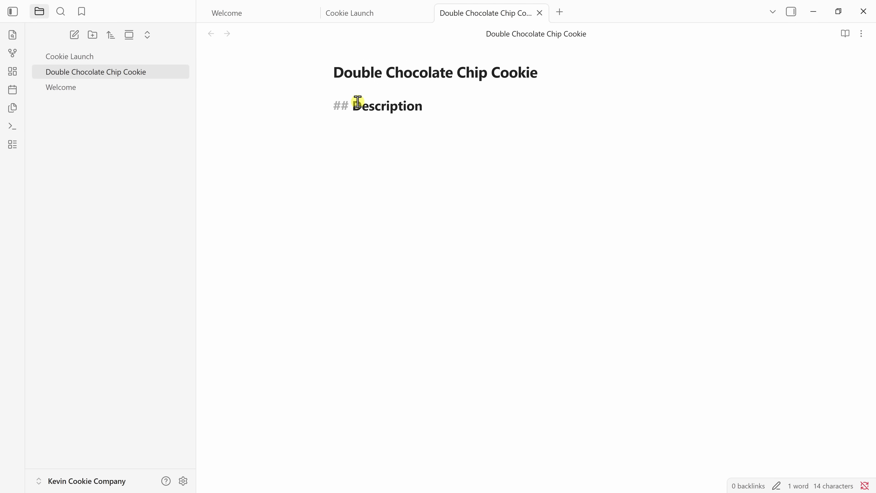
{"action": "key", "text": "Return"}
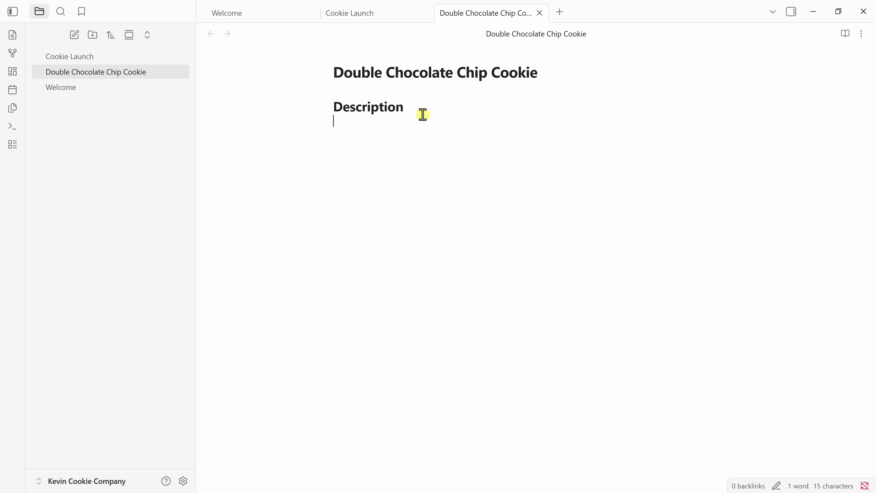
{"action": "type", "text": "*"}
{"action": "type", "text": "Our newest cookie features rich chocolate dough with chunks of dark and milk chocolate."}
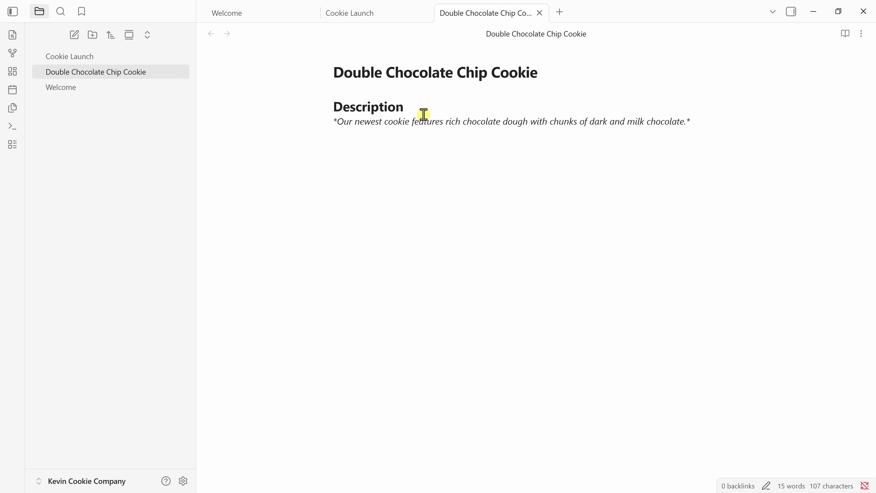
{"action": "key", "text": "Return"}
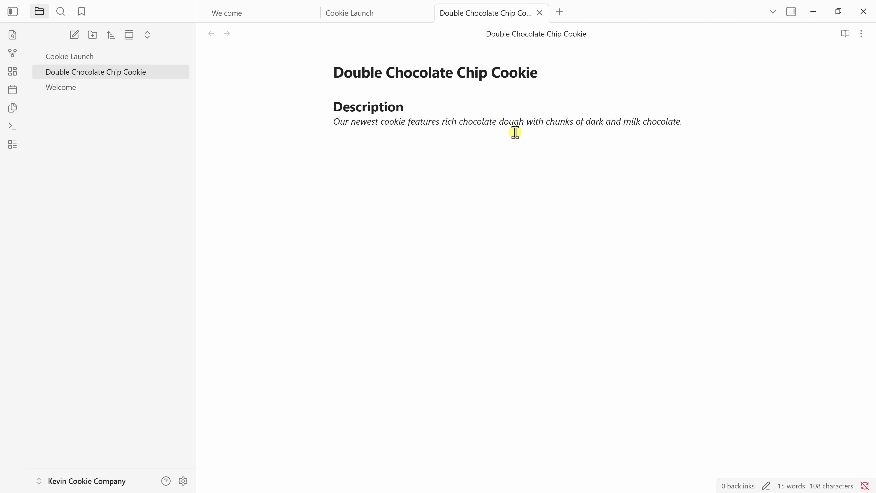
{"action": "type", "text": "## Ingredients"}
List Flour, Cocoa powder, Butter, Sugar, Eggs, Vanilla extract and Chocolate chunks under Ingredients.
{"action": "key", "text": "Return"}
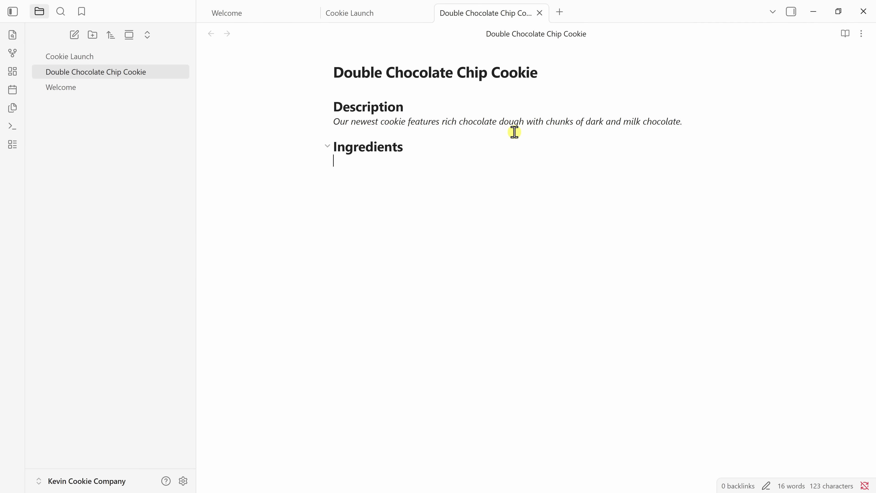
{"action": "type", "text": "-"}
{"action": "type", "text": " Flour"}
{"action": "key", "text": "Return"}
{"action": "type", "text": "Cocoa powder"}
{"action": "key", "text": "Return"}
{"action": "type", "text": "Butter"}
{"action": "key", "text": "Return"}
{"action": "type", "text": "Sugar"}
{"action": "key", "text": "Return"}
{"action": "type", "text": "Eggs"}
{"action": "key", "text": "Return"}
{"action": "type", "text": "Vanilla extract"}
{"action": "key", "text": "Return"}
{"action": "type", "text": "Chocolate chunks"}
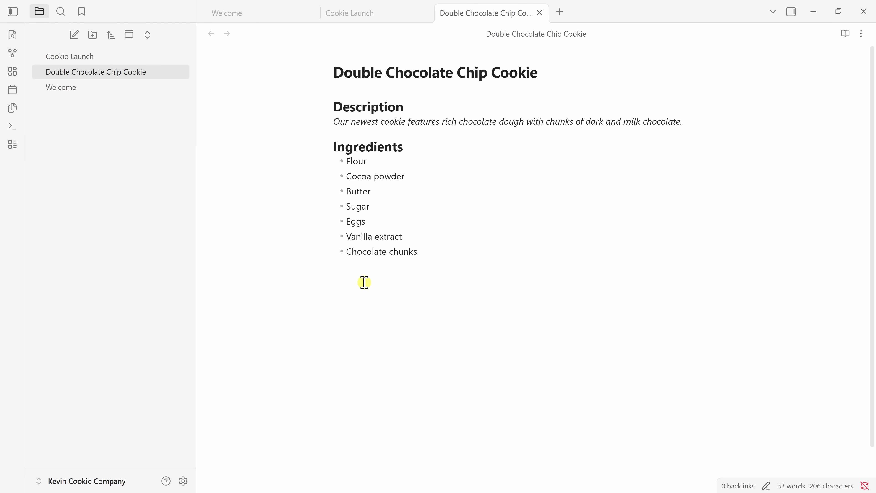
Add a '## Pictures' heading and embed Double Chocolate Chip Cookie.png below it.
{"action": "left_click", "coordinate": [362, 280]}
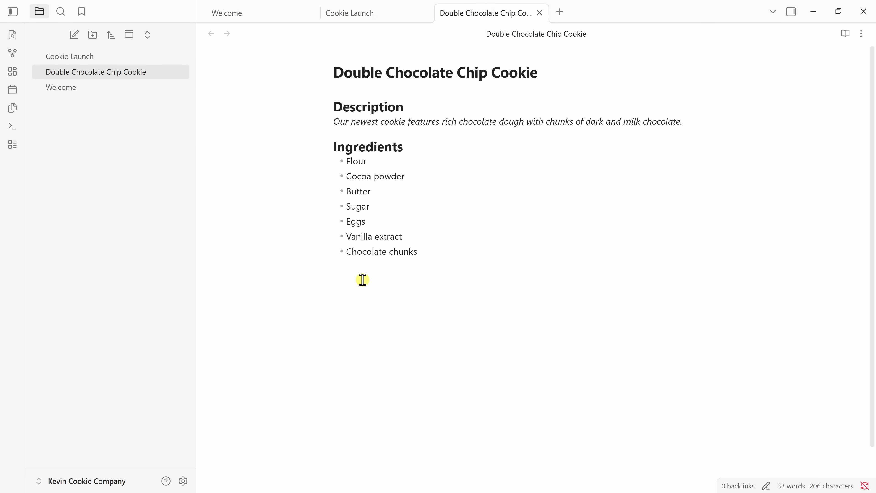
{"action": "type", "text": "## Pictures"}
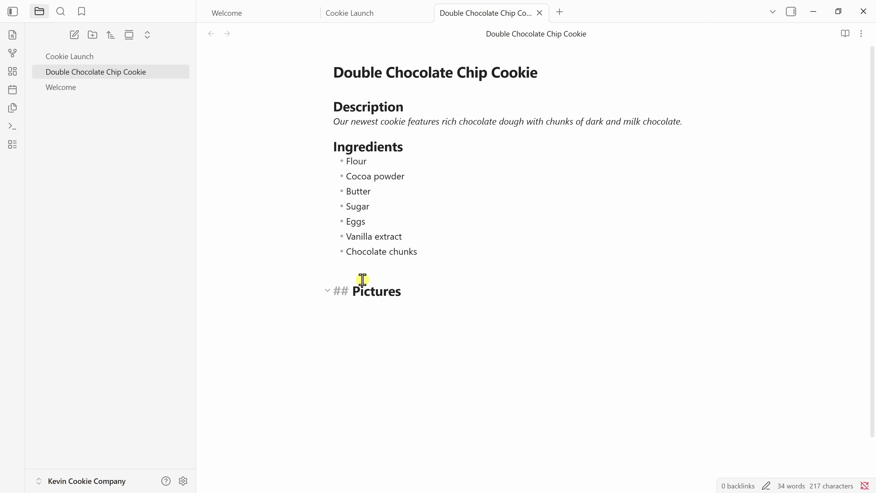
{"action": "key", "text": "Return"}
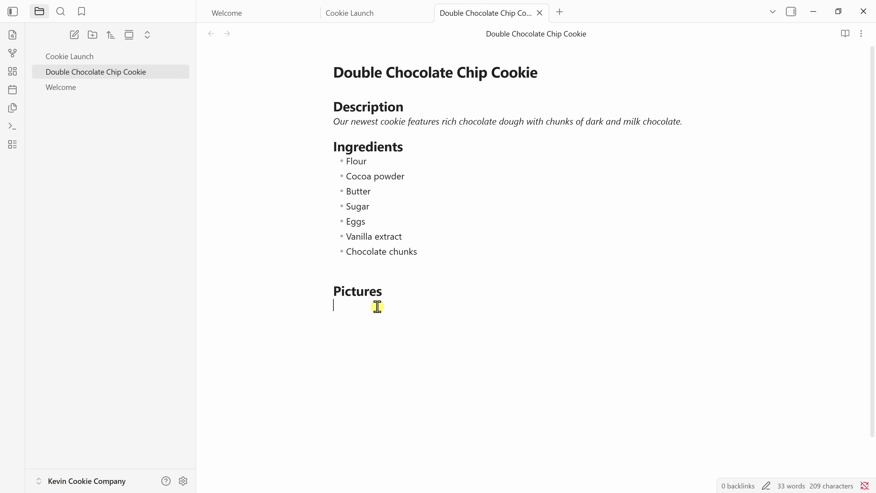
{"action": "type", "text": "![[Double Chocolate Chip Cookie.png]]"}
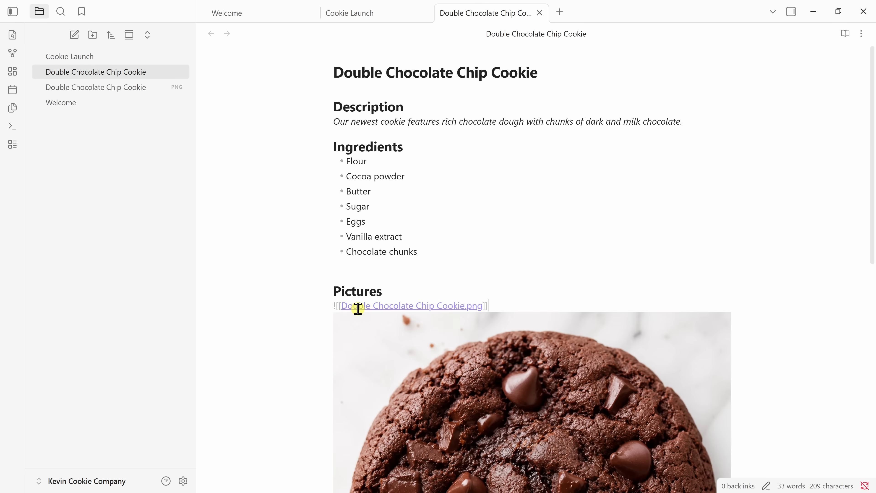
{"action": "scroll", "coordinate": [370, 308], "scroll_direction": "down", "scroll_amount": 6}
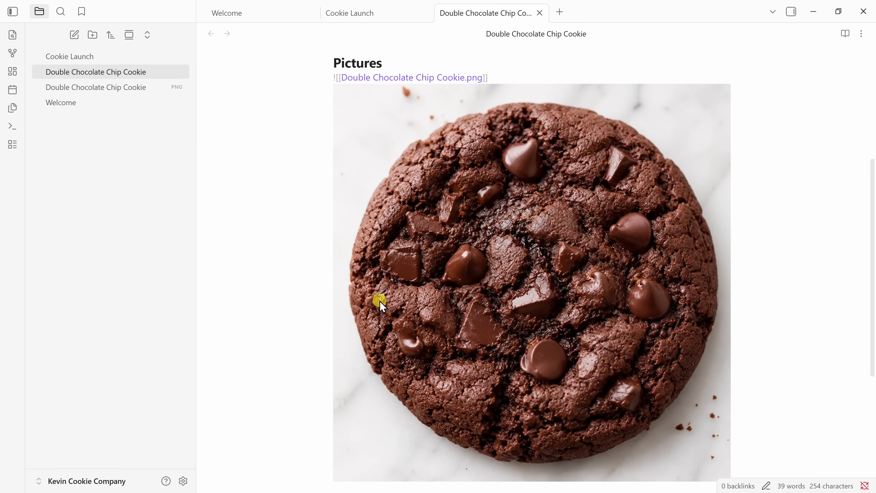
{"action": "scroll", "coordinate": [380, 302], "scroll_direction": "down", "scroll_amount": 1}
{"action": "scroll", "coordinate": [379, 297], "scroll_direction": "up", "scroll_amount": 4}
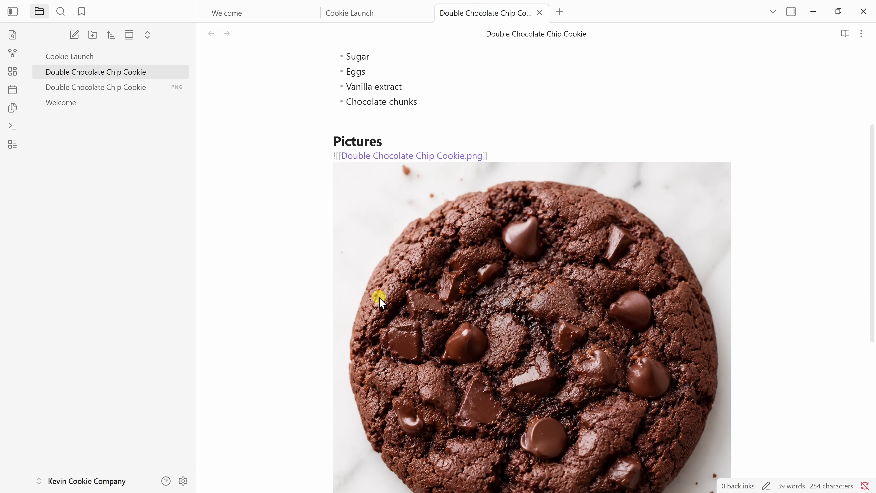
{"action": "key", "text": "shift+Home"}
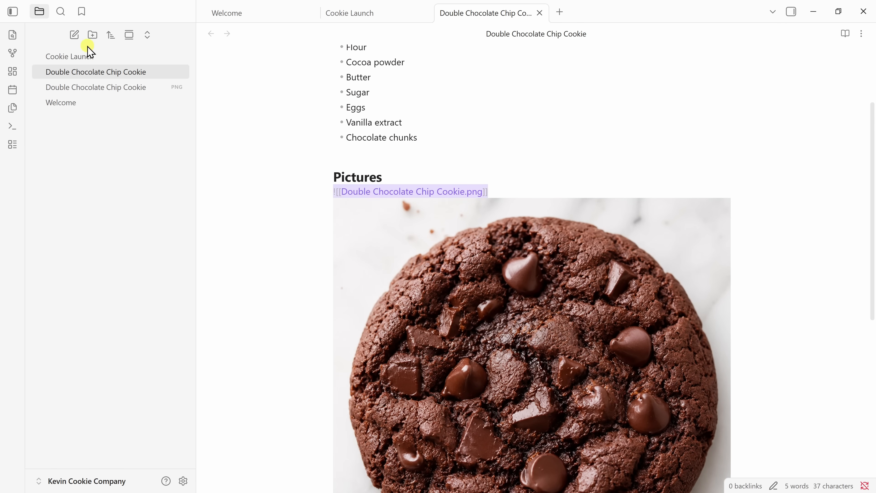
Create a new note titled 'Marketing Campaign'.
{"action": "left_click", "coordinate": [75, 34]}
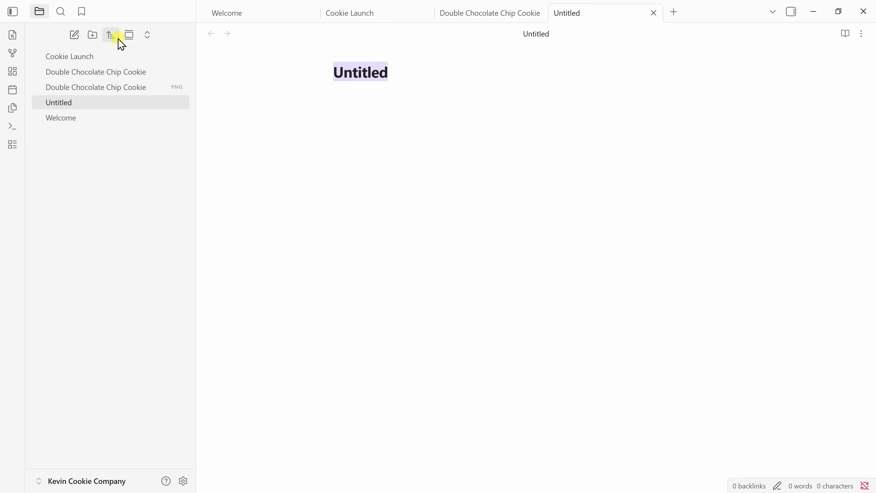
{"action": "type", "text": "Marketing Campaign"}
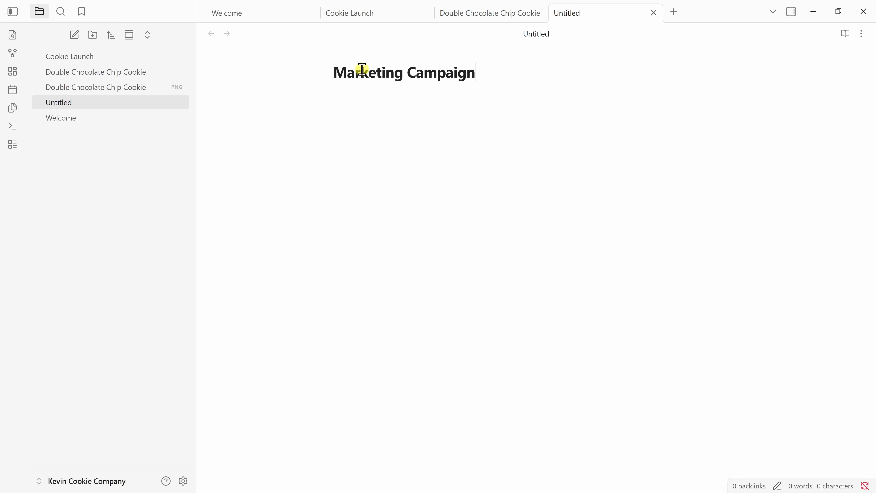
{"action": "key", "text": "Return"}
Add '## Launch Ideas' with numbered ideas: social media announcement, customer email, limited-time launch discount.
{"action": "type", "text": "## Launch Ideas"}
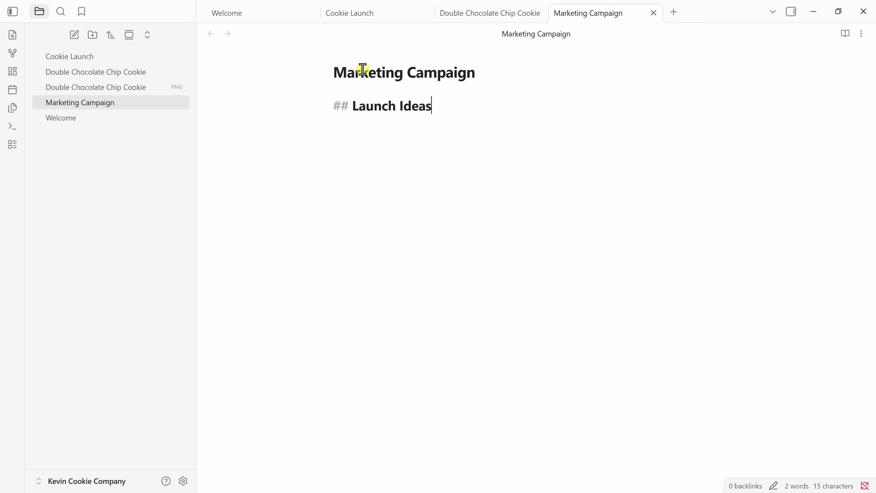
{"action": "key", "text": "Return"}
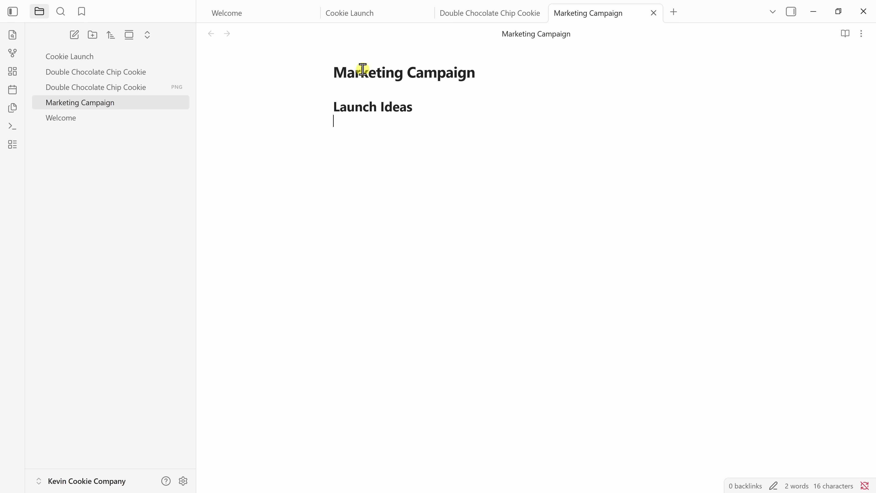
{"action": "type", "text": "1. Announce the cookie on social media"}
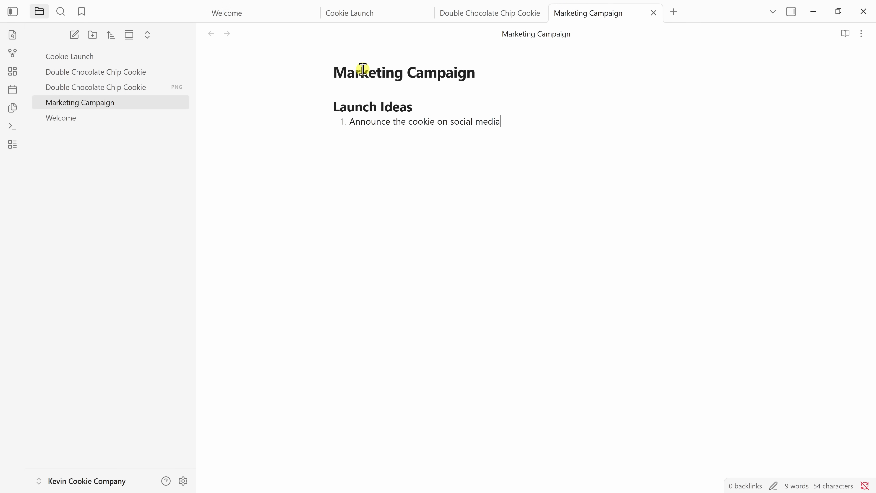
{"action": "key", "text": "Return"}
{"action": "type", "text": "Send an email to customers"}
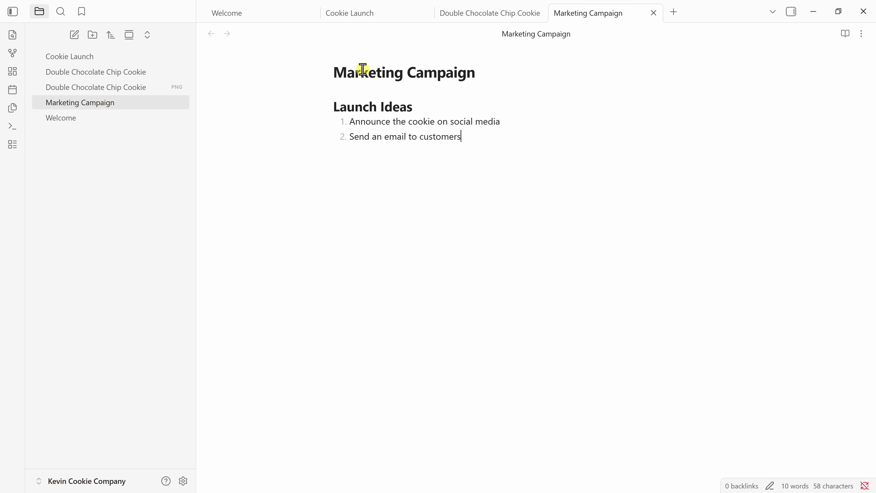
{"action": "key", "text": "Return"}
{"action": "type", "text": "Offer a limited-time launch discount"}
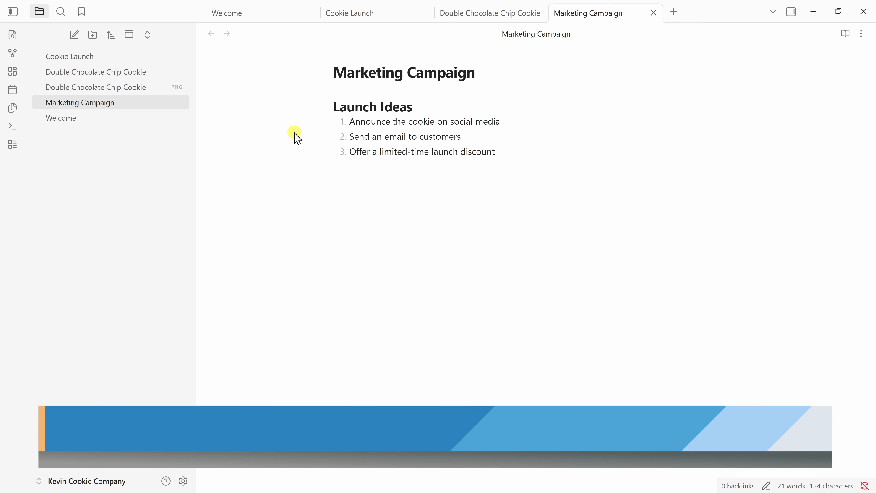
Create a new note with Ctrl+N titled 'Product Launch Meeting'.
{"action": "key", "text": "ctrl+n"}
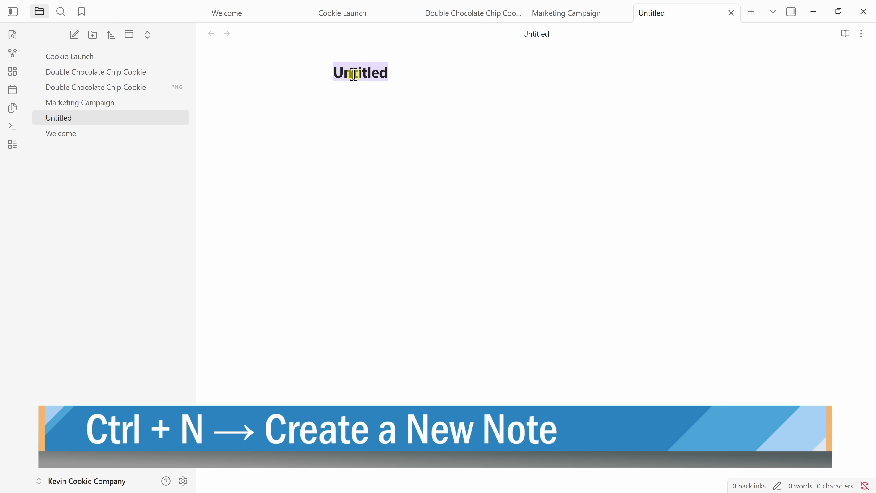
{"action": "type", "text": "Product Launch Meeting"}
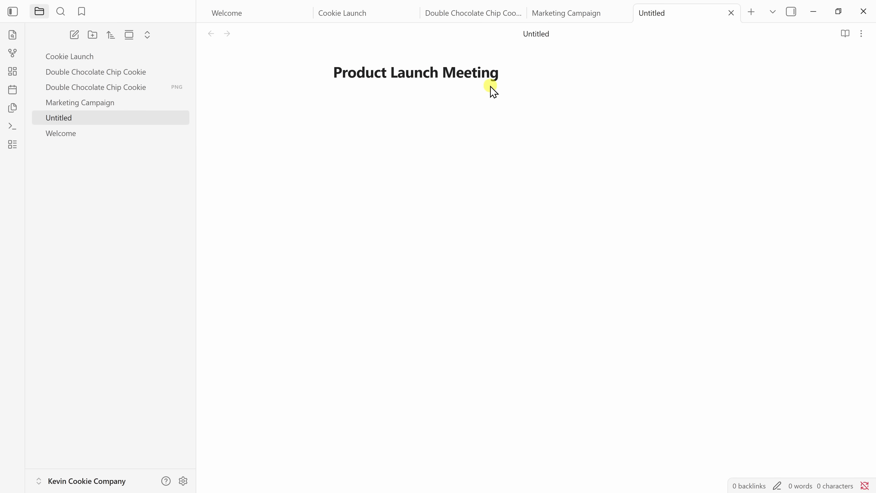
{"action": "key", "text": "Return"}
Add '## Discussion Topics' with unchecked tasks: Review recipe, Finalize packaging, Confirm launch date.
{"action": "type", "text": "## Discussion Topics"}
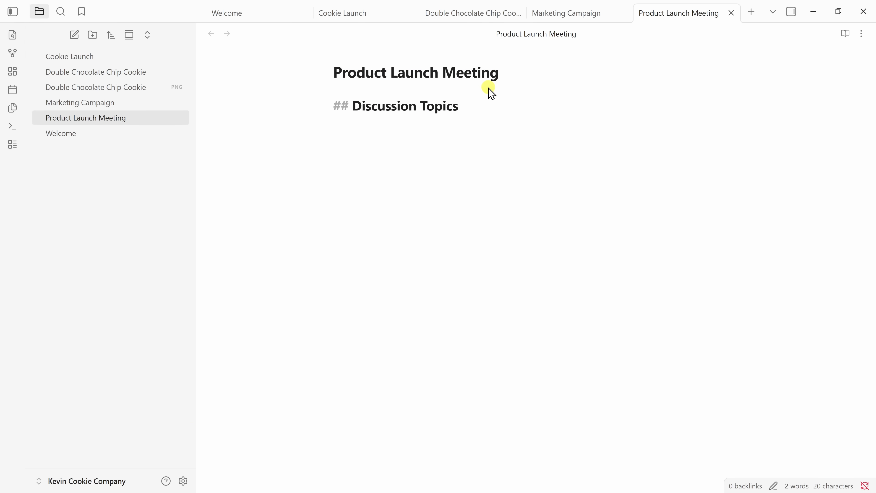
{"action": "key", "text": "Return"}
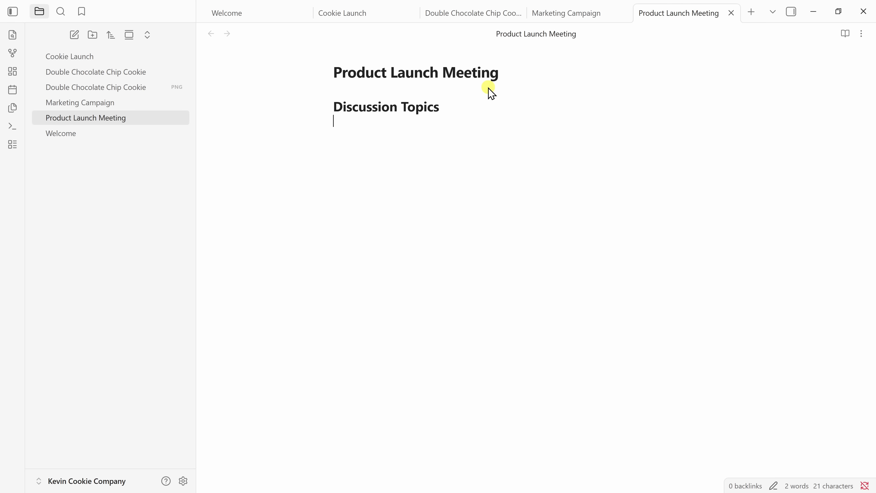
{"action": "type", "text": "- "}
{"action": "type", "text": "[ "}
{"action": "type", "text": "] "}
{"action": "type", "text": "Review recipe"}
{"action": "key", "text": "Return"}
{"action": "type", "text": "Finalize packaging"}
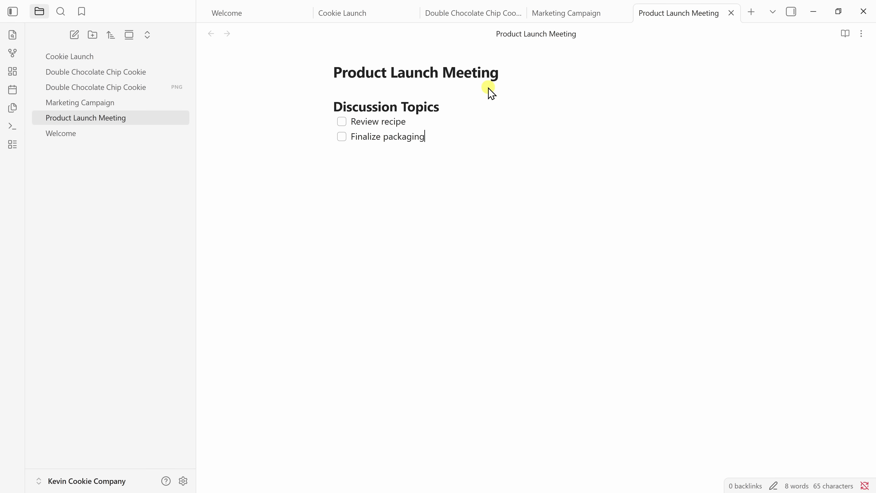
{"action": "key", "text": "Return"}
{"action": "type", "text": "Confirm launch date"}
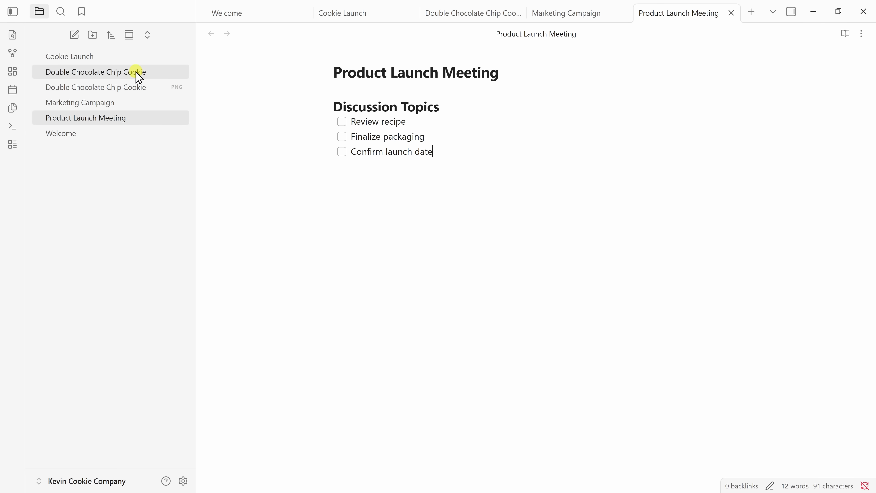
Open the Cookie Launch note after glancing at Double Chocolate Chip Cookie and the cookie picture.
{"action": "left_click", "coordinate": [98, 58]}
{"action": "left_click", "coordinate": [98, 72]}
{"action": "left_click", "coordinate": [98, 87]}
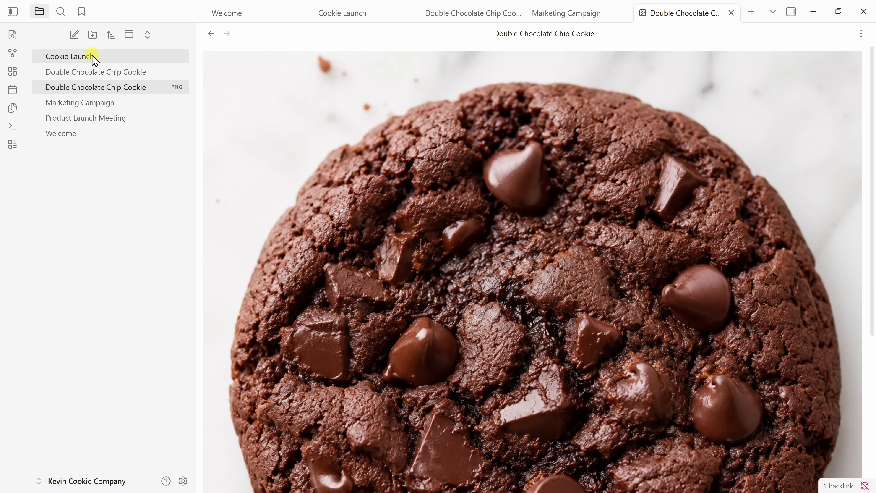
{"action": "left_click", "coordinate": [93, 57]}
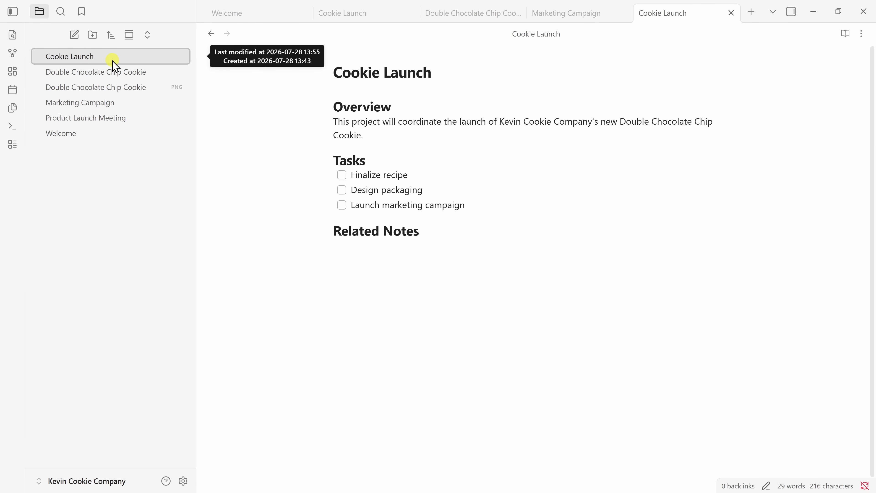
Add links to Double Chocolate Chip Cookie, Marketing Campaign and Product Launch Meeting under Related Notes.
{"action": "left_click", "coordinate": [368, 248]}
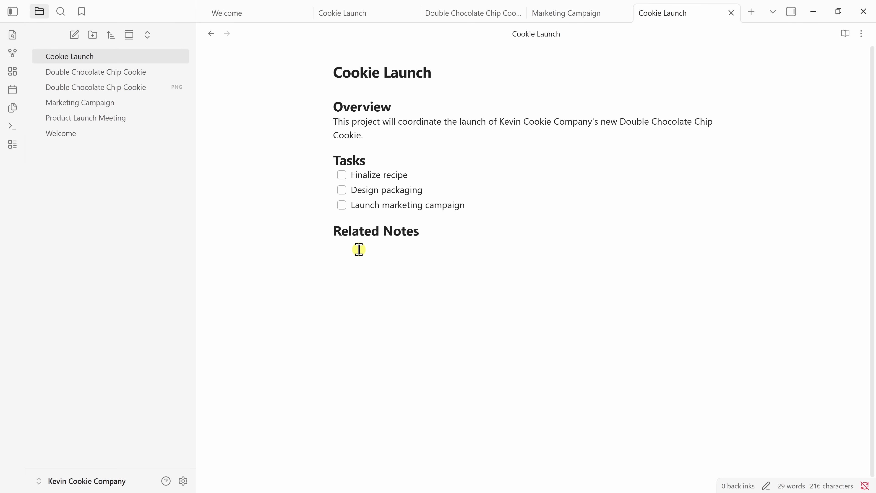
{"action": "type", "text": "[["}
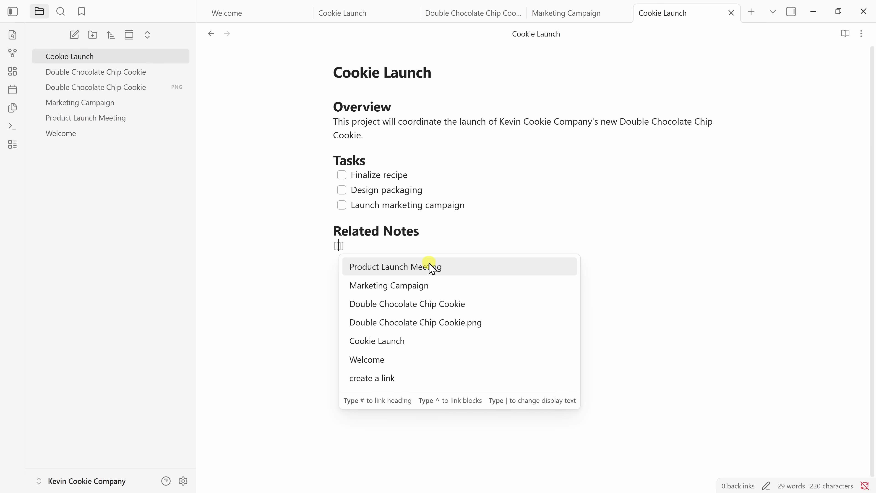
{"action": "left_click", "coordinate": [397, 304]}
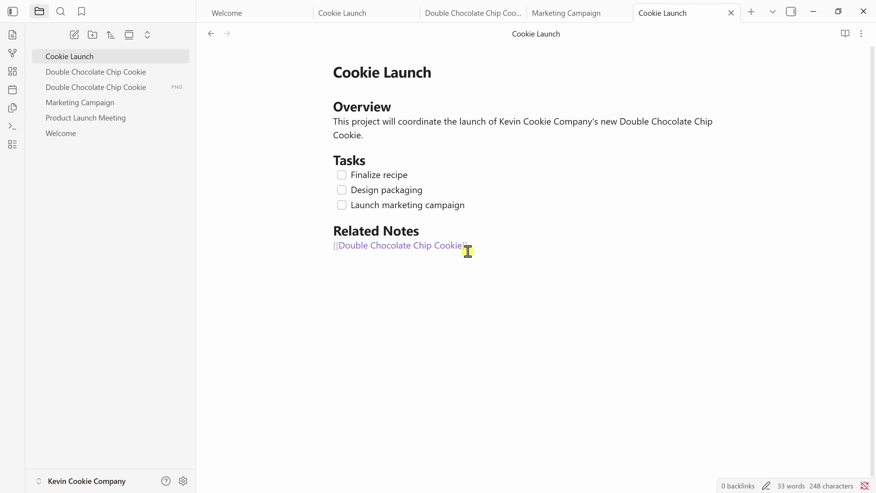
{"action": "key", "text": "Return"}
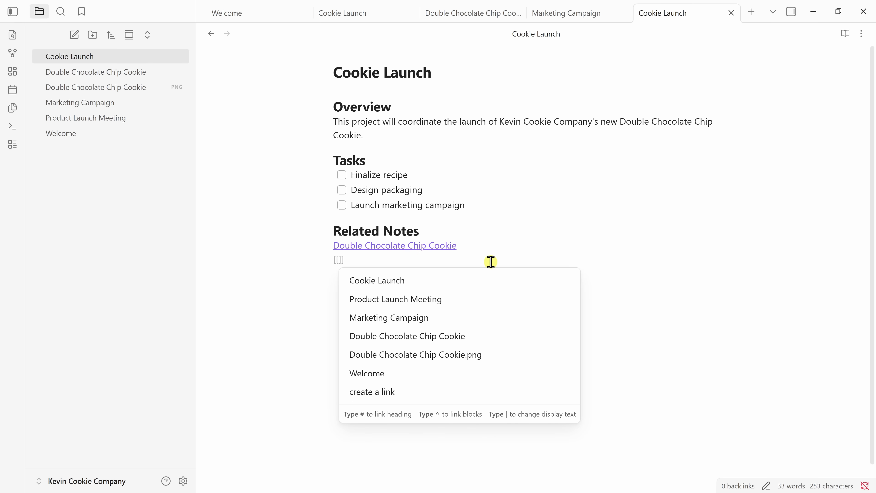
{"action": "left_click", "coordinate": [399, 313]}
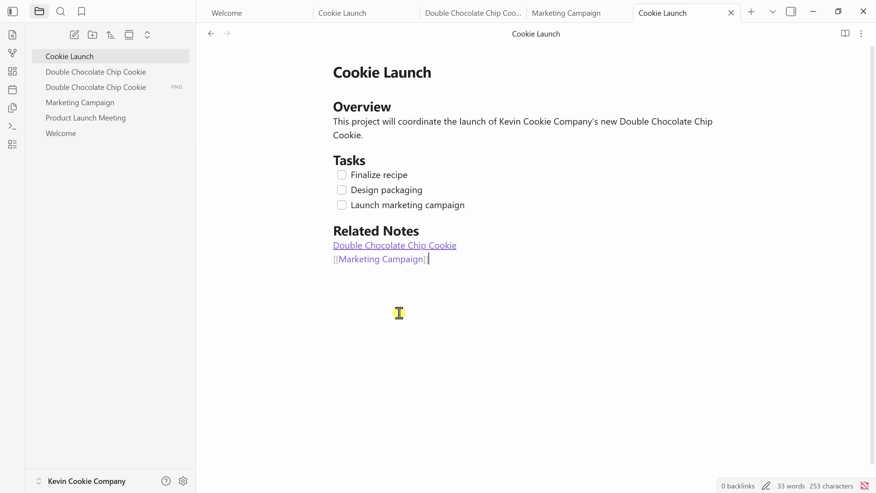
{"action": "key", "text": "Return"}
{"action": "type", "text": "[["}
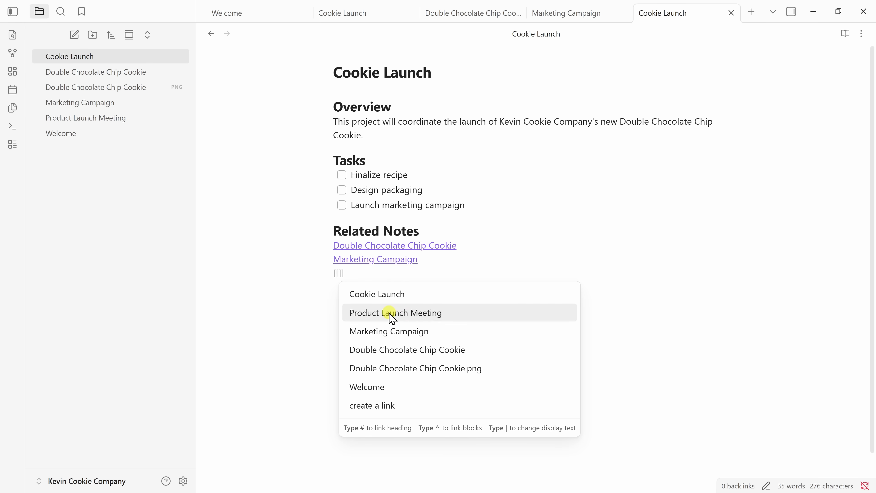
{"action": "left_click", "coordinate": [415, 313]}
{"action": "key", "text": "Return"}
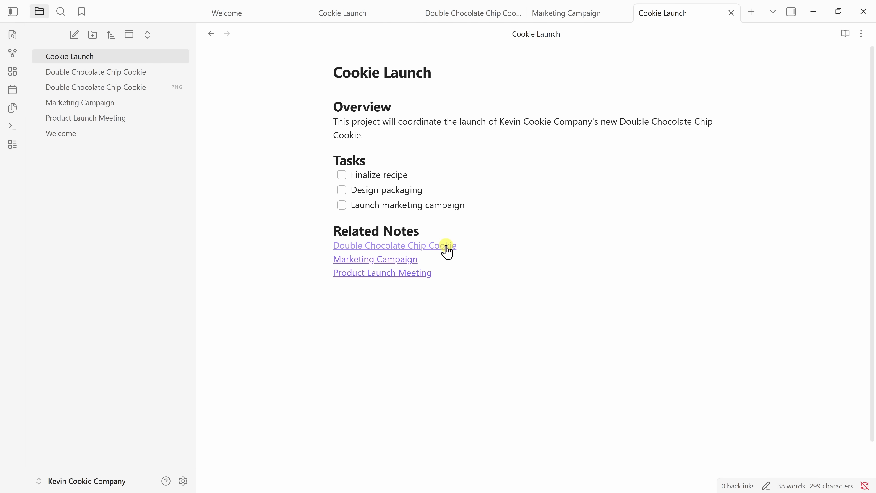
Follow the Double Chocolate Chip Cookie link to check it, then open the Marketing Campaign note.
{"action": "left_click", "coordinate": [366, 246]}
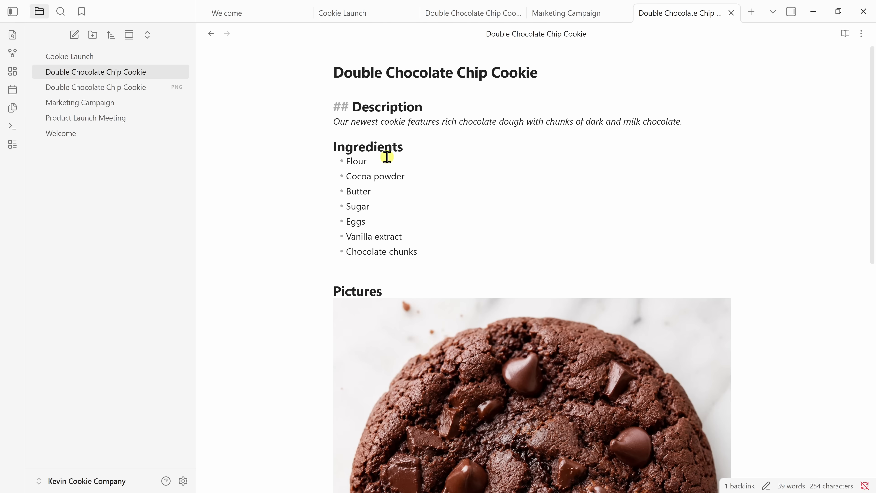
{"action": "scroll", "coordinate": [405, 218], "scroll_direction": "down", "scroll_amount": 7}
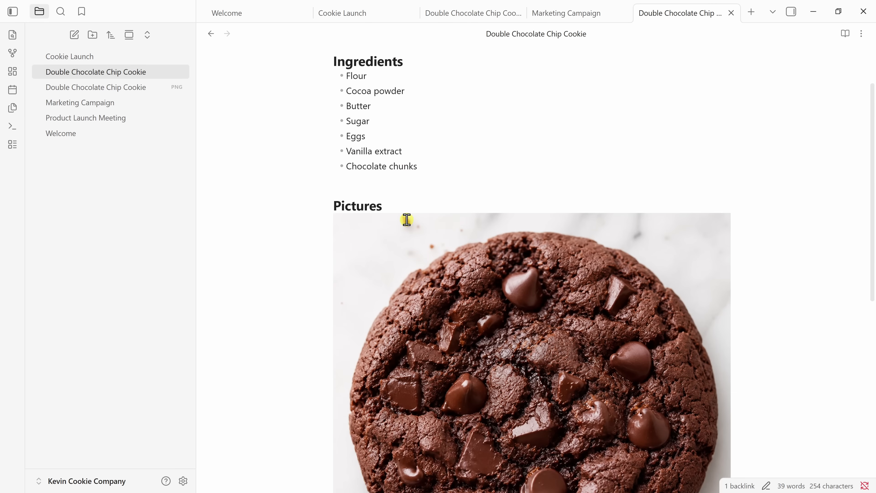
{"action": "scroll", "coordinate": [408, 234], "scroll_direction": "up", "scroll_amount": 7}
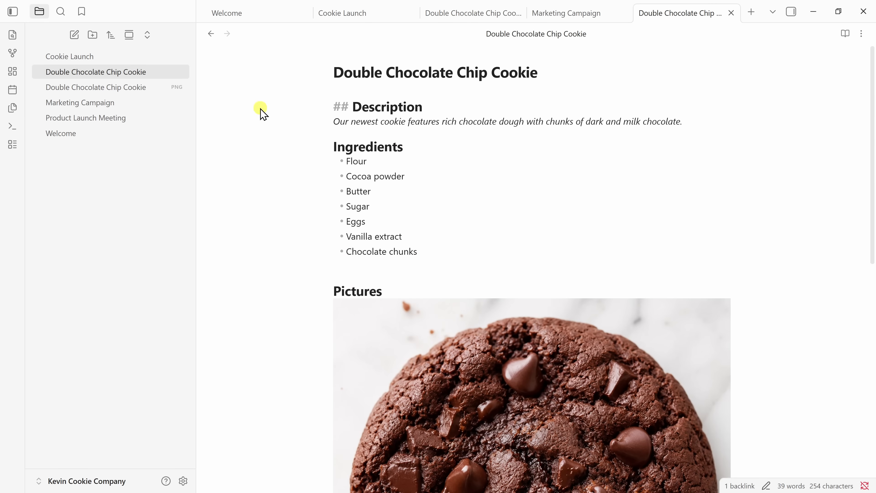
{"action": "left_click", "coordinate": [211, 34]}
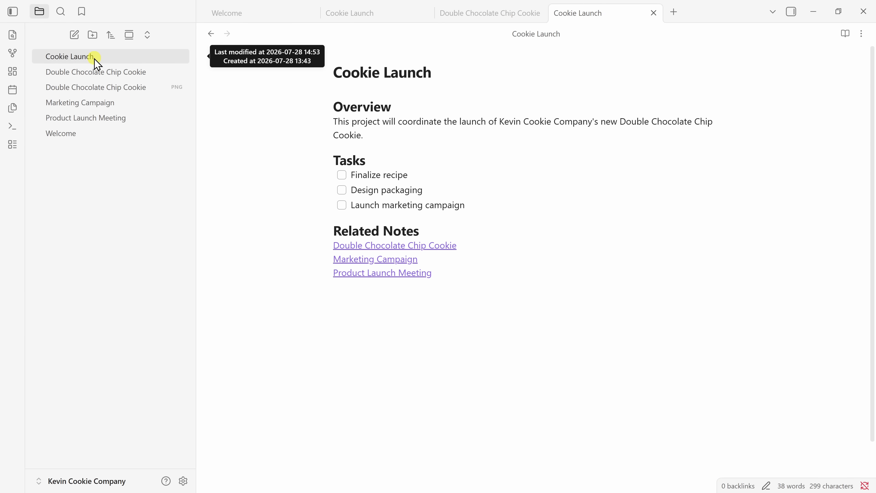
{"action": "left_click", "coordinate": [98, 102]}
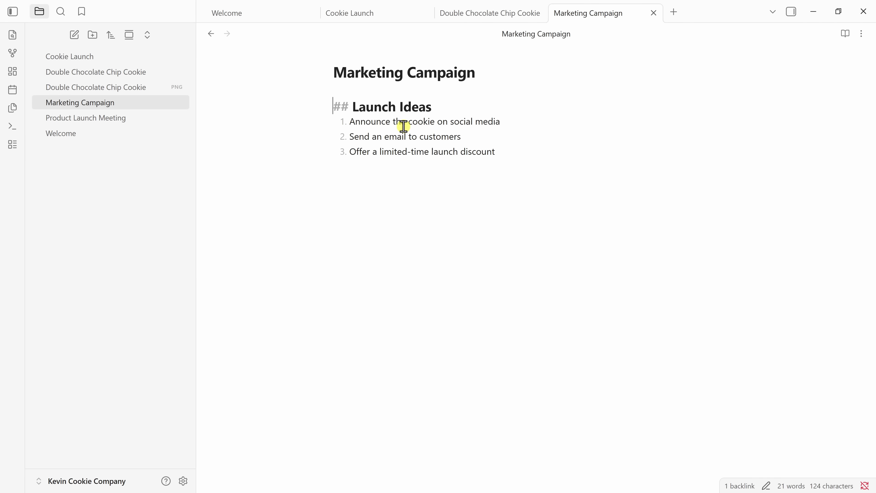
Replace 'the cookie' in the first launch idea with a link to Double Chocolate Chip Cookie.
{"action": "left_click", "coordinate": [396, 123]}
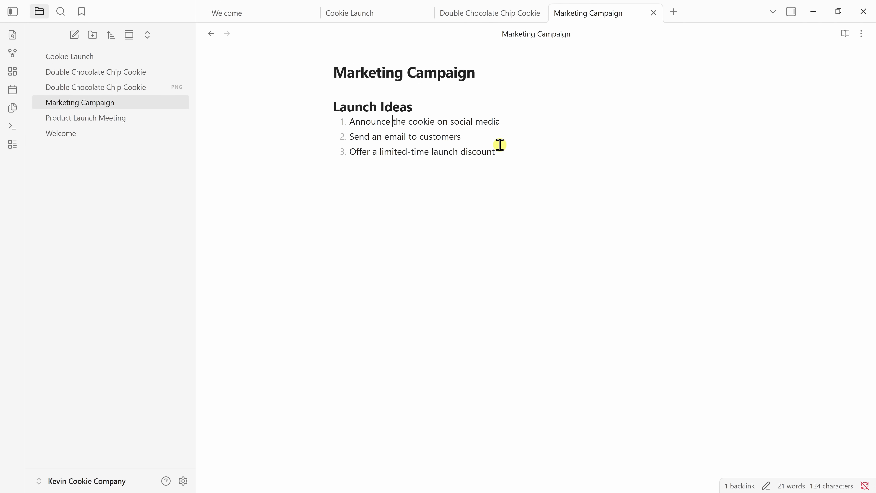
{"action": "key", "text": "ctrl+shift+Right"}
{"action": "key", "text": "ctrl+shift+Right"}
{"action": "key", "text": "shift+Left"}
{"action": "key", "text": "BackSpace"}
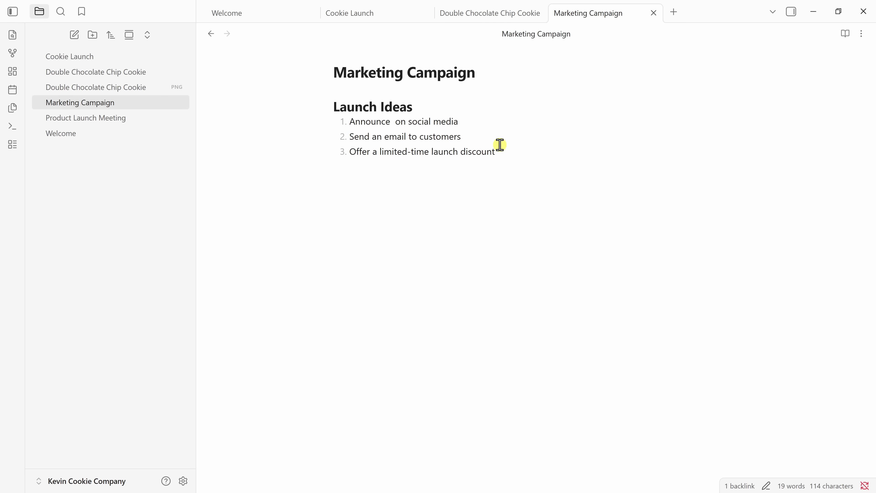
{"action": "type", "text": "[["}
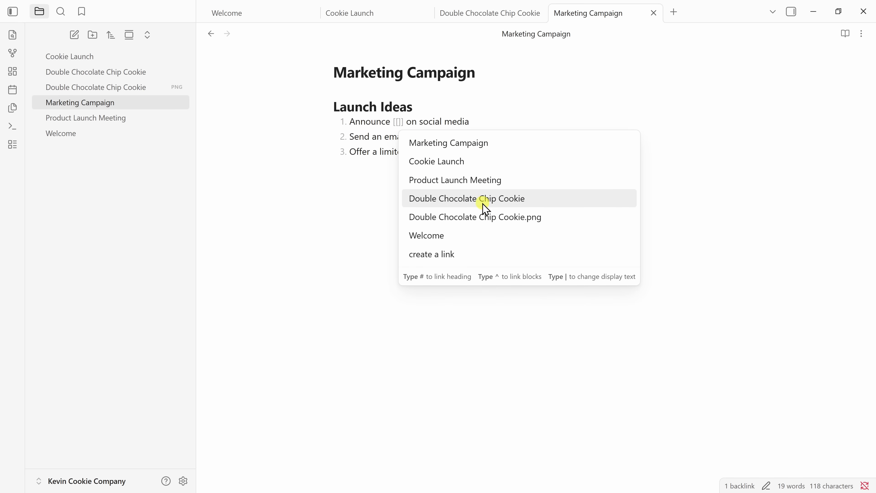
{"action": "left_click", "coordinate": [437, 204]}
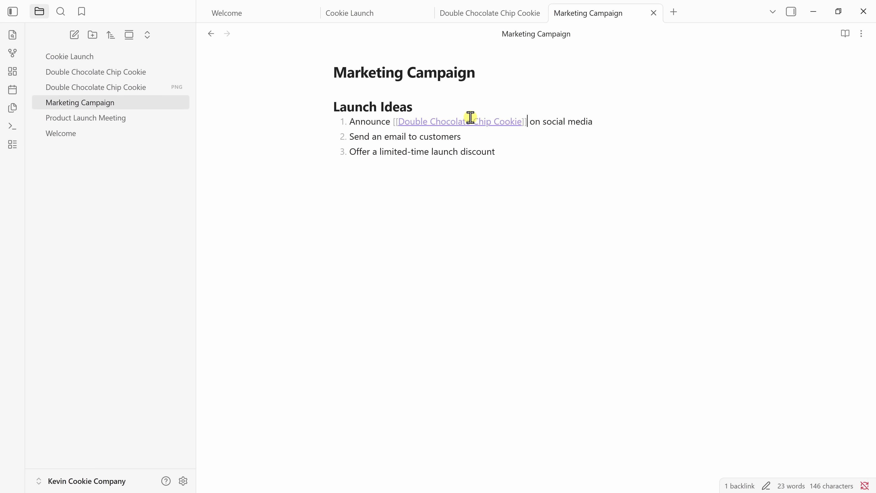
{"action": "left_click", "coordinate": [471, 151]}
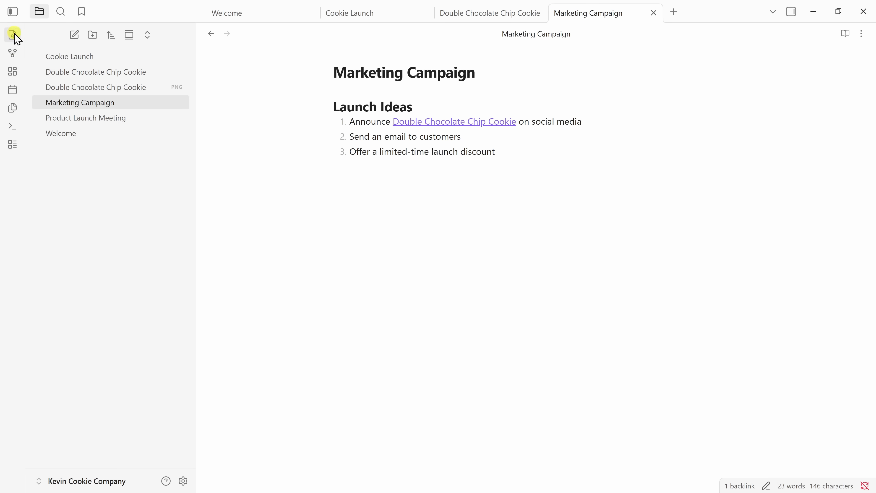
View the vault's graph of linked notes and open Cookie Launch from its node.
{"action": "left_click", "coordinate": [13, 52]}
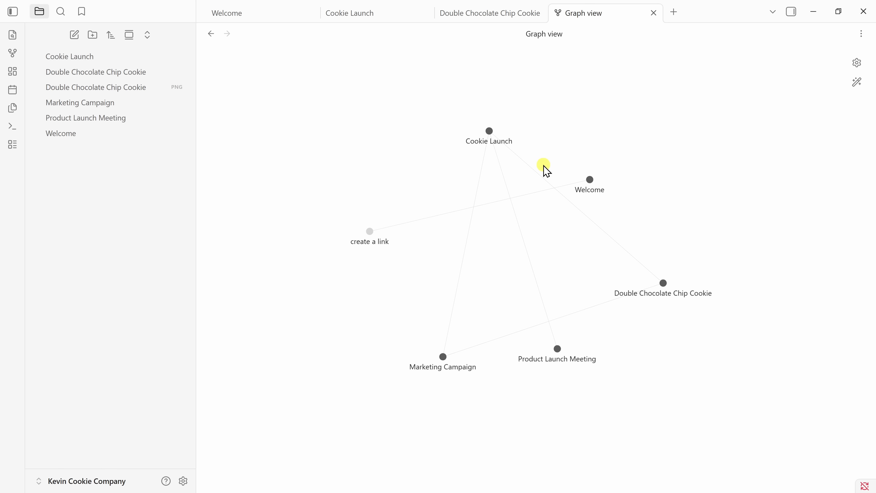
{"action": "left_click", "coordinate": [489, 131]}
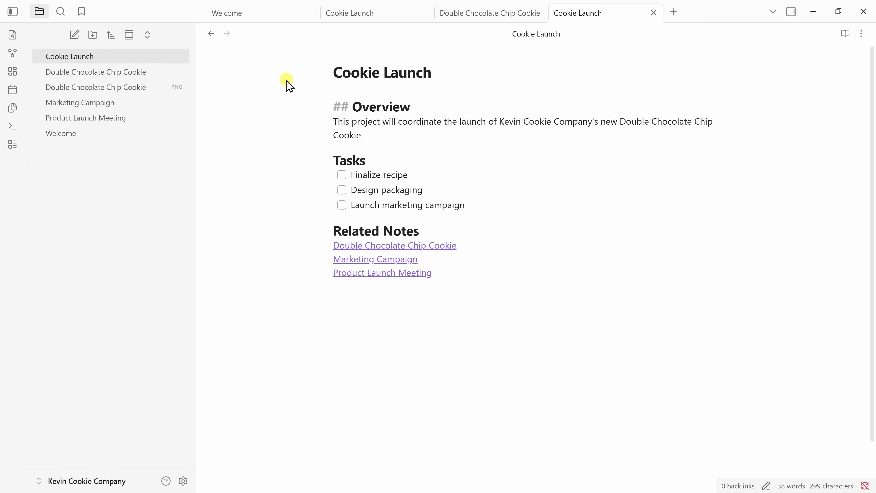
Search the vault for 'marketing' and inspect its matches with expanded context.
{"action": "left_click", "coordinate": [62, 17]}
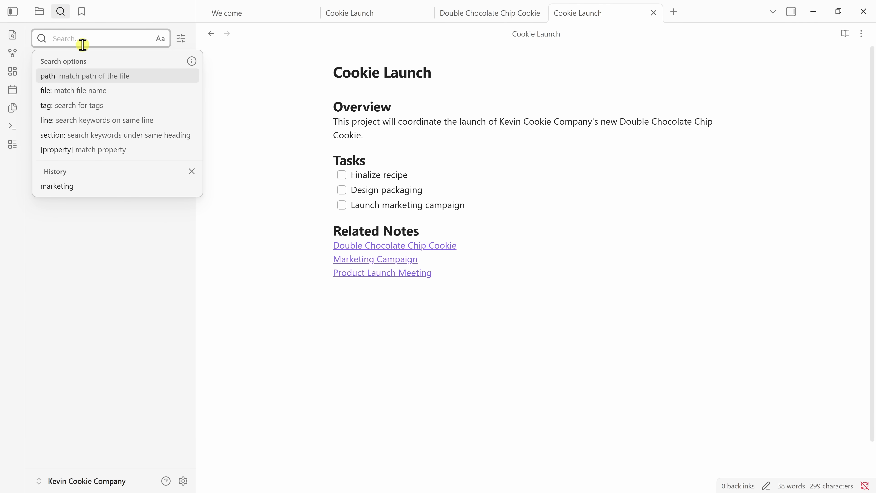
{"action": "type", "text": "marketing"}
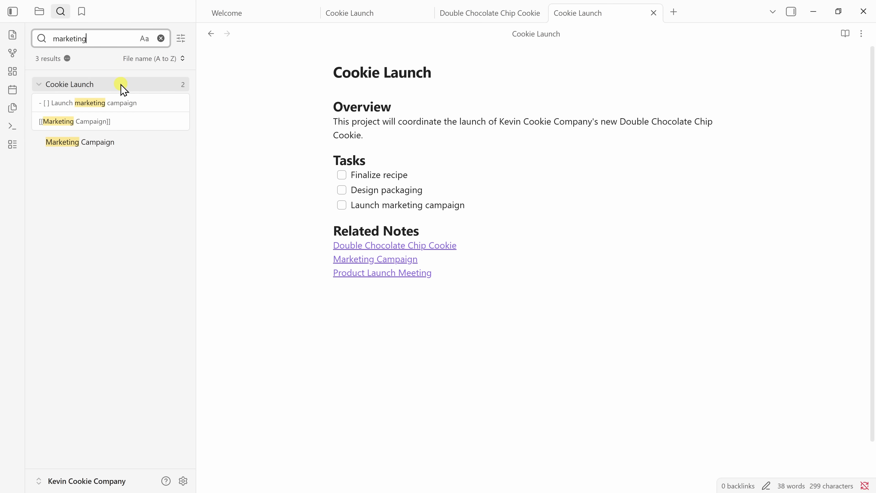
{"action": "left_click", "coordinate": [119, 104]}
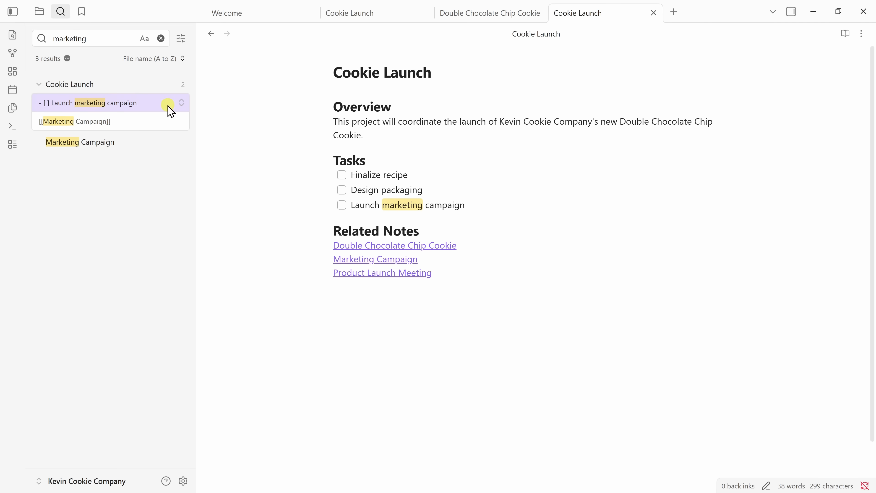
{"action": "left_click", "coordinate": [182, 105]}
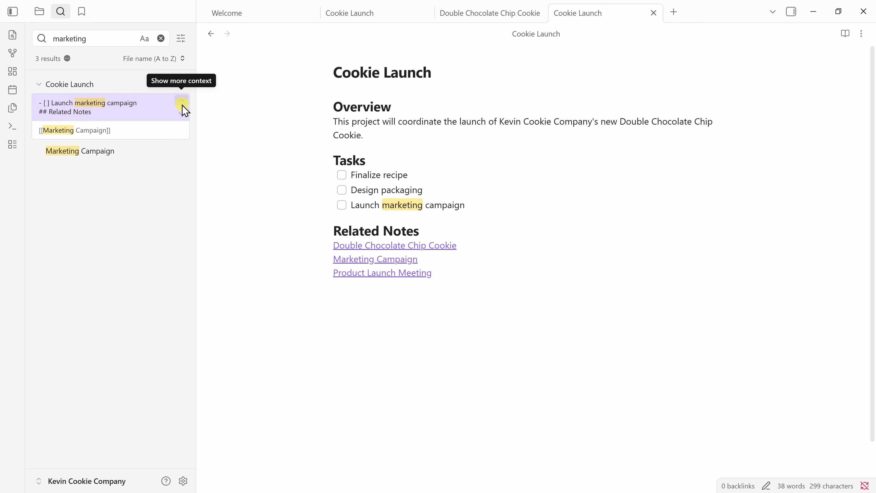
{"action": "left_click", "coordinate": [182, 105]}
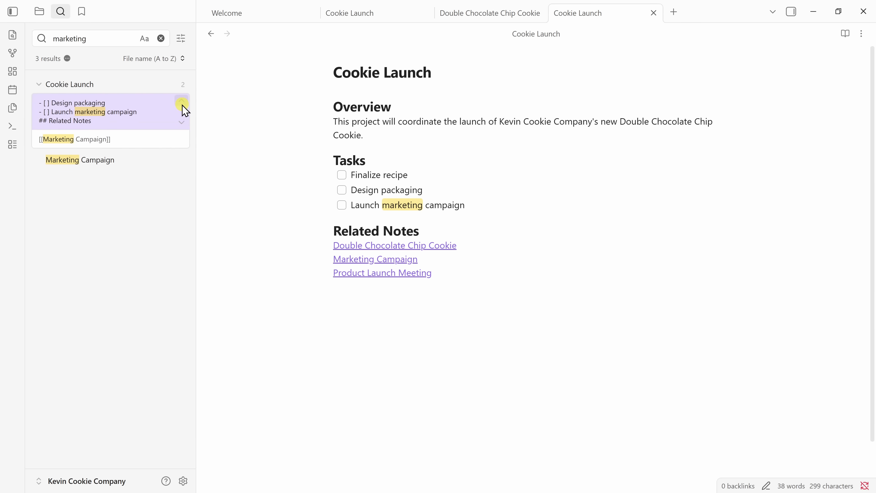
{"action": "left_click", "coordinate": [182, 105]}
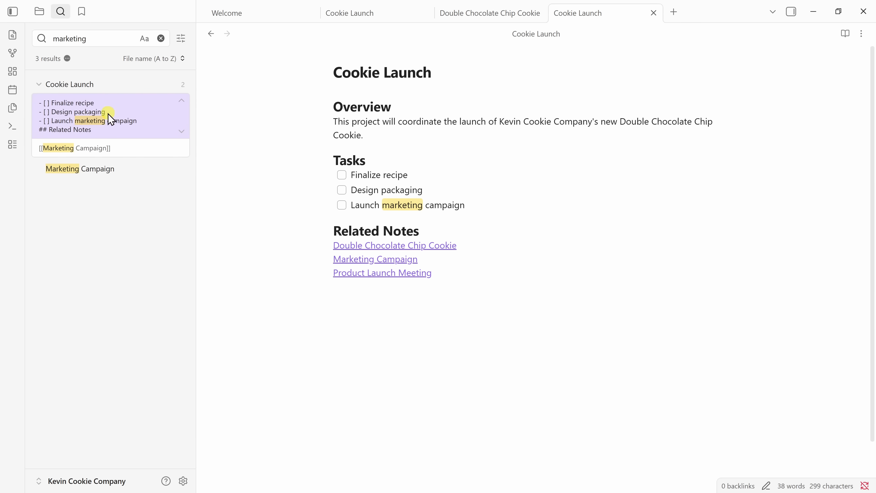
{"action": "left_click", "coordinate": [108, 148]}
{"action": "left_click", "coordinate": [109, 121]}
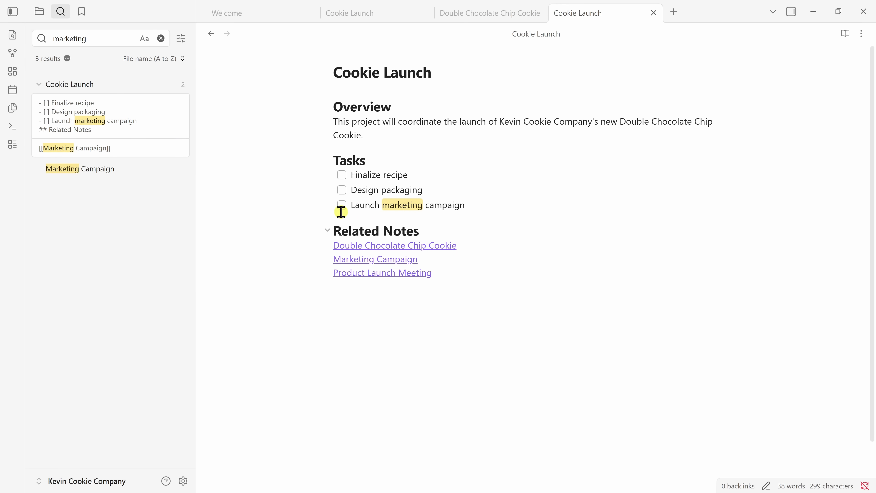
Search 'chocolate chunks' and open the Double Chocolate Chip Cookie note at that match.
{"action": "double_click", "coordinate": [87, 39]}
{"action": "type", "text": "chocolate chunks"}
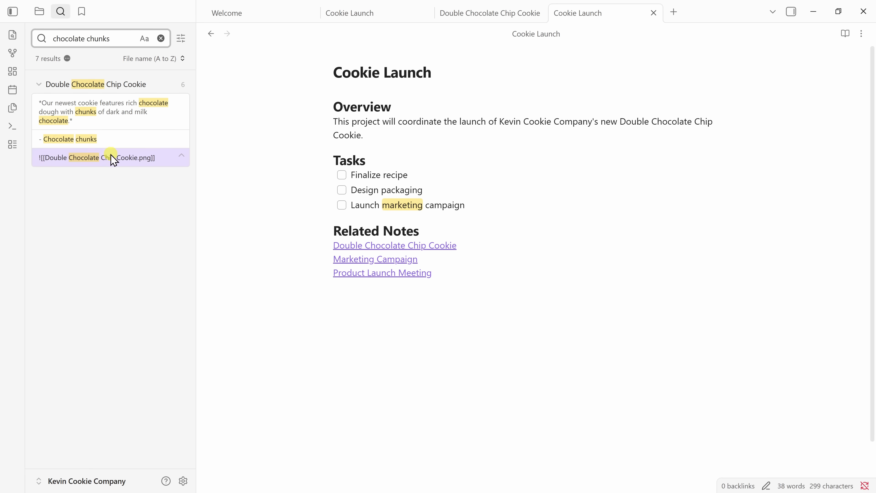
{"action": "left_click", "coordinate": [107, 138]}
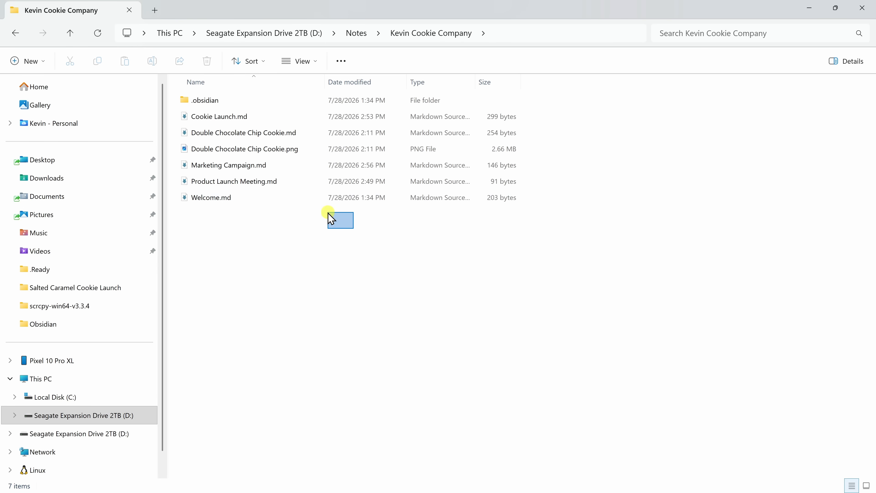
{"action": "left_click_drag", "start_coordinate": [328, 212], "coordinate": [260, 99]}
{"action": "left_click_drag", "start_coordinate": [261, 145], "coordinate": [261, 227]}
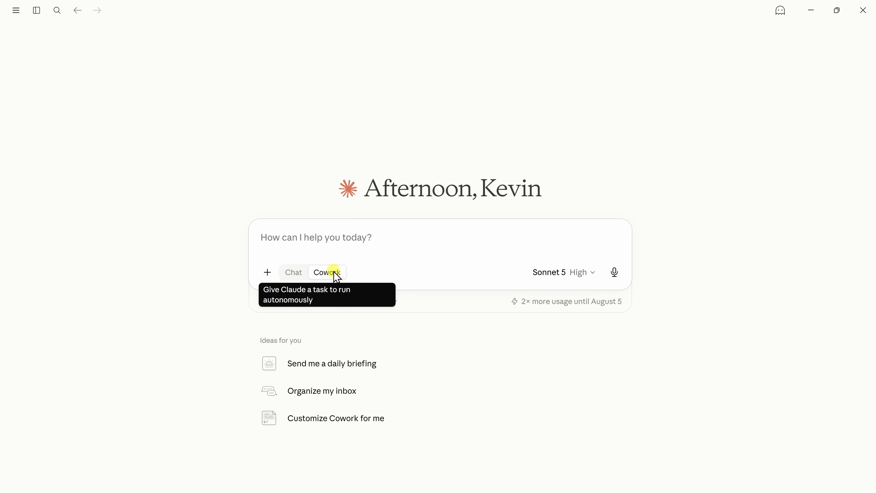
Give Claude access to D:\Notes\Kevin Cookie Company and ask which cookie is launching.
{"action": "left_click", "coordinate": [311, 305]}
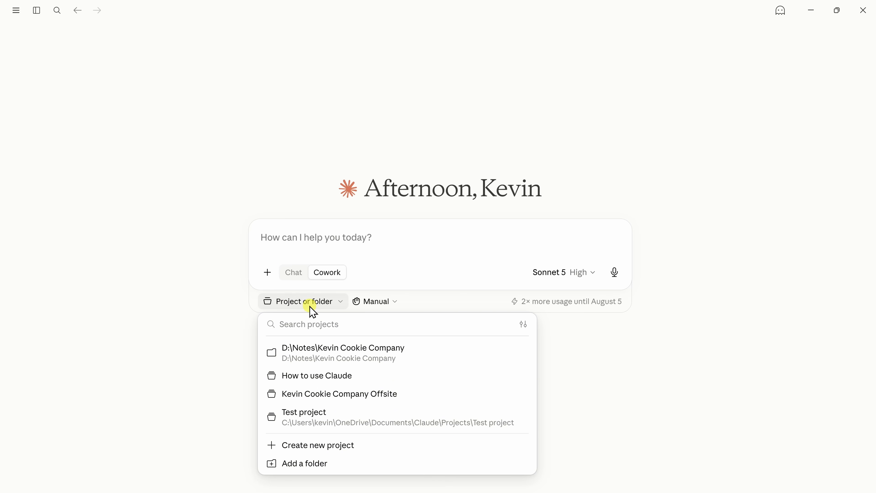
{"action": "left_click", "coordinate": [362, 359]}
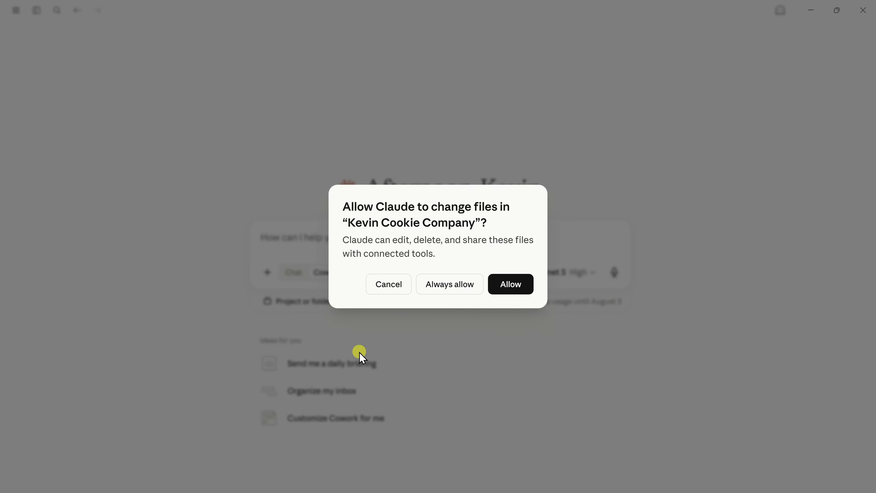
{"action": "left_click", "coordinate": [524, 285]}
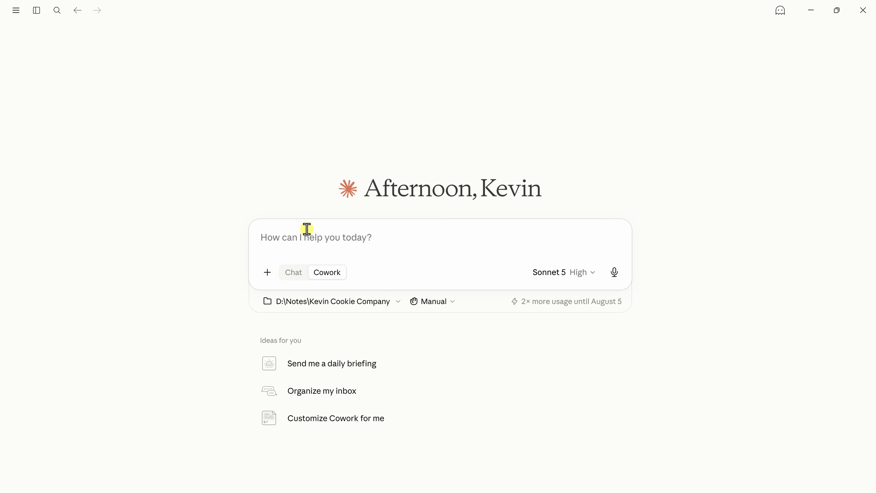
{"action": "type", "text": "what cookie are we launching?"}
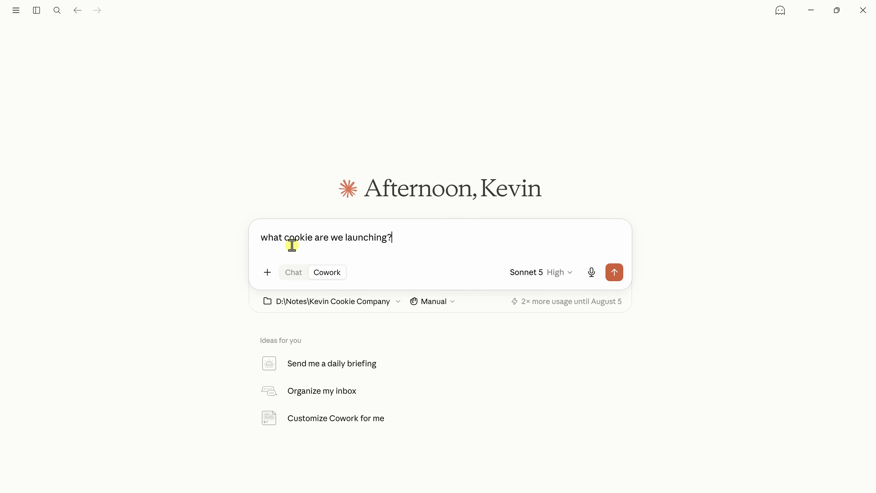
{"action": "left_click", "coordinate": [615, 274]}
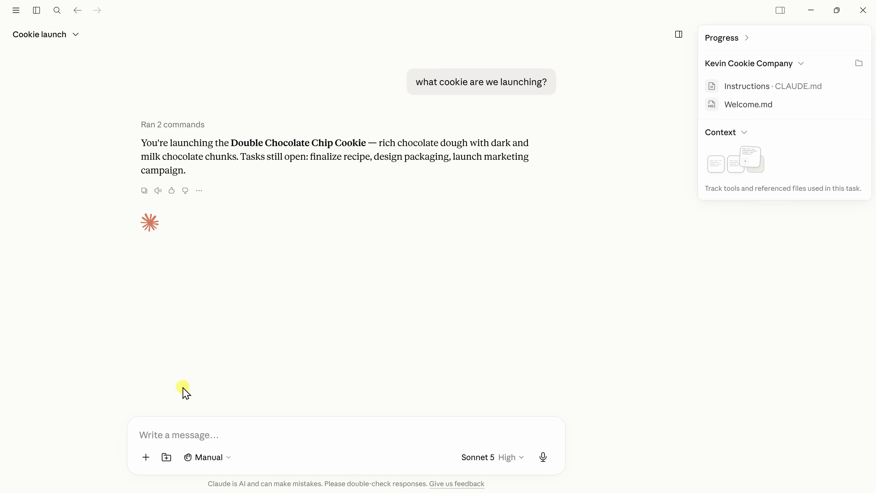
Ask Claude for a Customer Feedback note with three cookie-improvement suggestions, then switch to Obsidian.
{"action": "left_click", "coordinate": [186, 434]}
{"action": "type", "text": "create a new note in this folder called Customer Feedback with three suggestions for improving our cookie"}
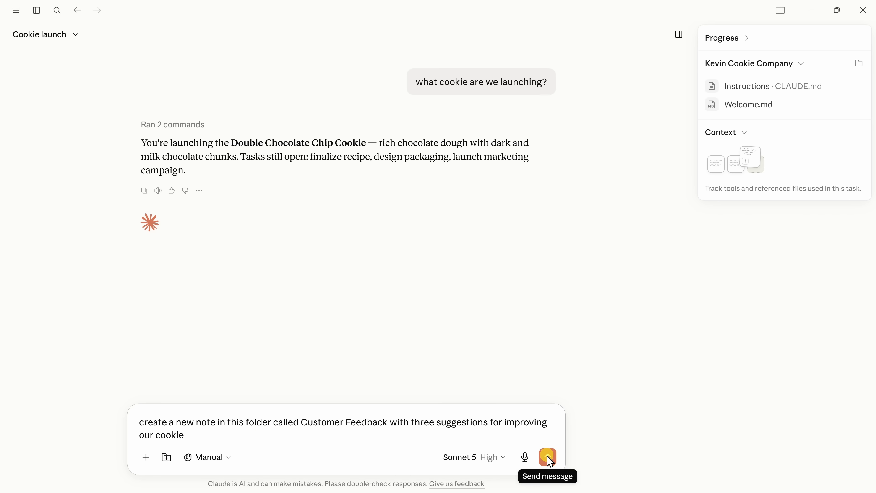
{"action": "left_click", "coordinate": [548, 457]}
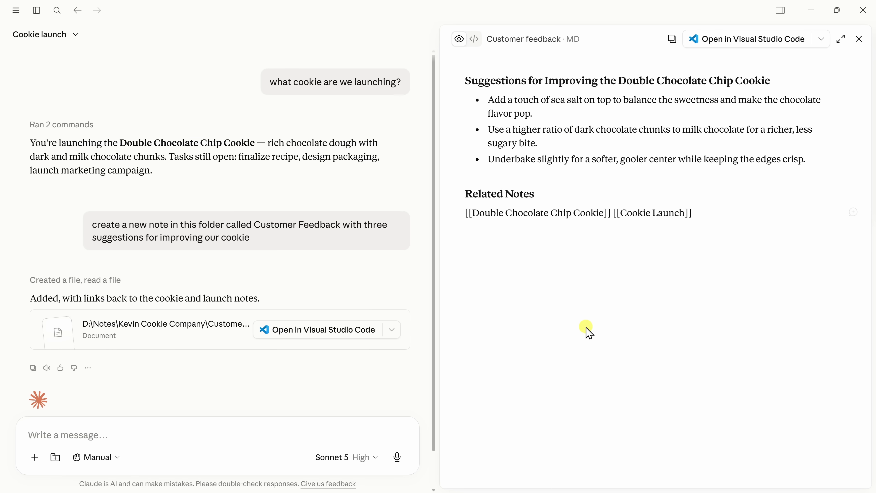
{"action": "key", "text": "alt+Tab"}
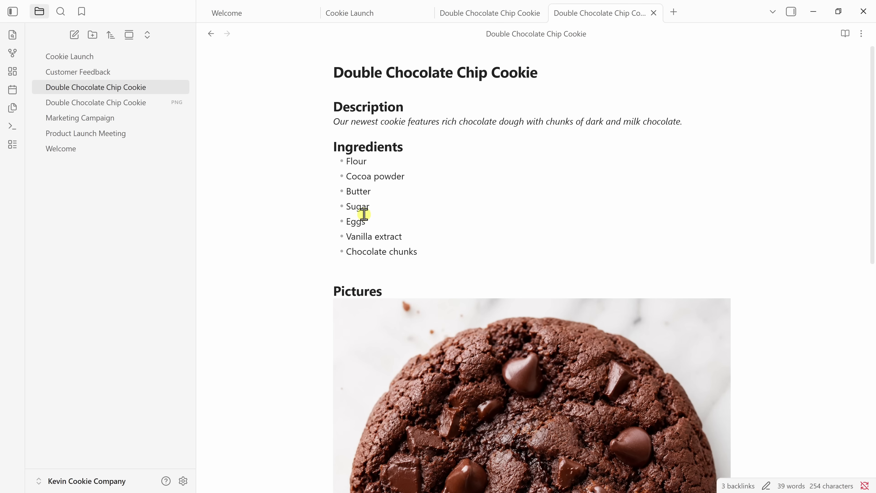
Open the Customer Feedback note from the file explorer sidebar.
{"action": "left_click", "coordinate": [107, 73]}
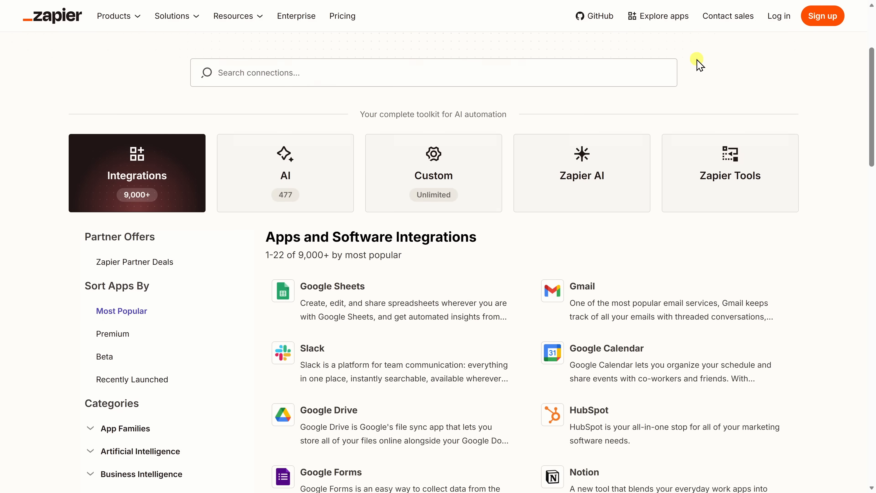
Scroll the Zapier integrations directory and load more apps such as Asana, Webflow and ClickUp.
{"action": "scroll", "coordinate": [695, 63], "scroll_direction": "down", "scroll_amount": 6}
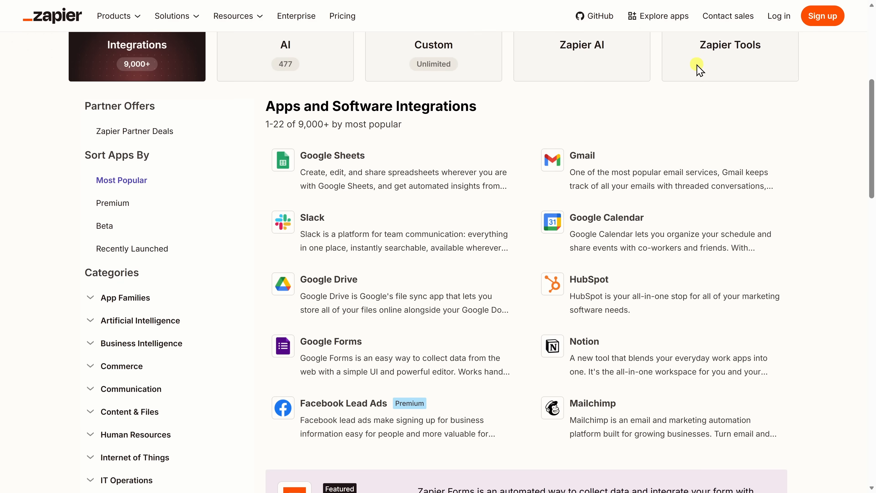
{"action": "scroll", "coordinate": [696, 65], "scroll_direction": "down", "scroll_amount": 10}
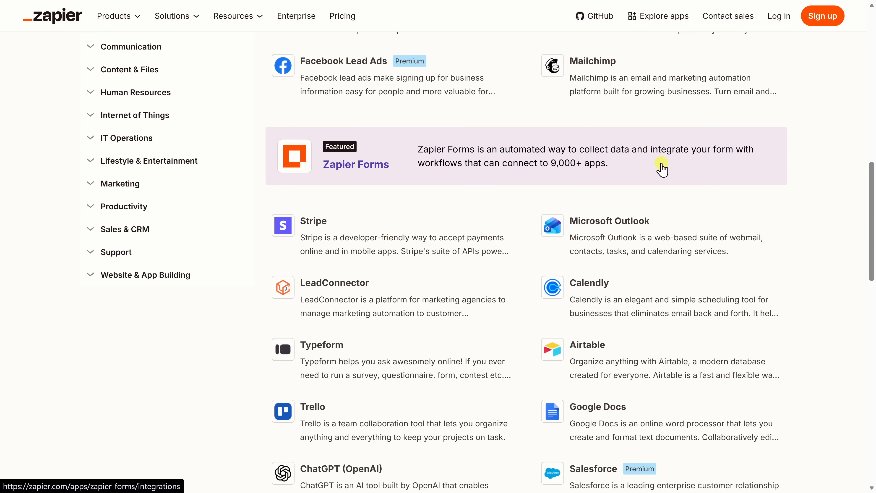
{"action": "scroll", "coordinate": [568, 276], "scroll_direction": "down", "scroll_amount": 2}
{"action": "left_click", "coordinate": [524, 430]}
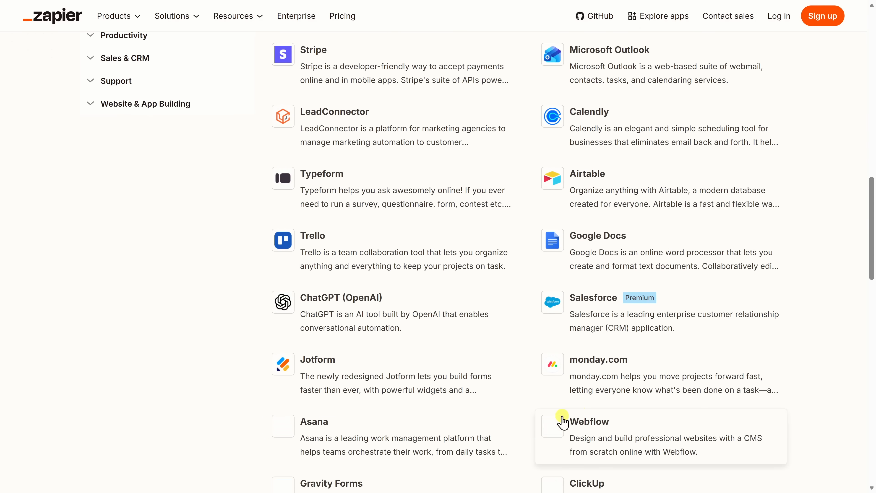
{"action": "scroll", "coordinate": [559, 418], "scroll_direction": "down", "scroll_amount": 2}
{"action": "scroll", "coordinate": [578, 411], "scroll_direction": "down", "scroll_amount": 5}
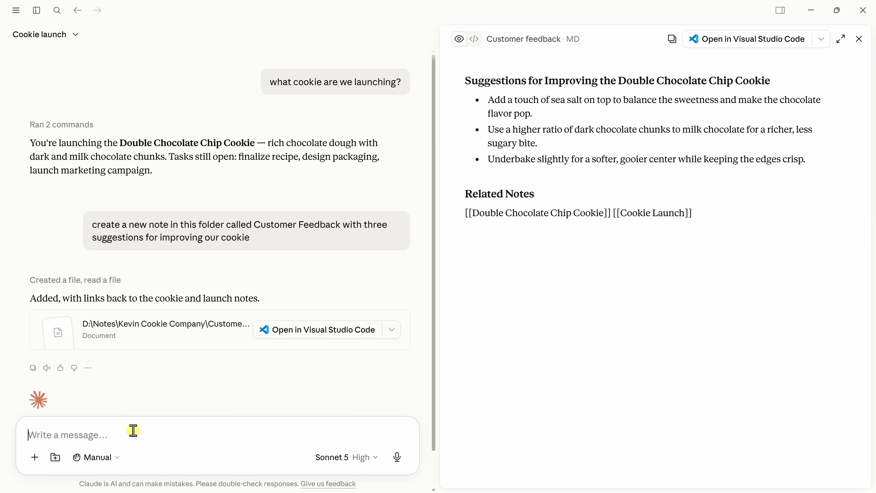
Send Claude the request to summarize the latest Gmail cookie feedback into the note.
{"action": "type", "text": "search my Gmail for the latest feedb"}
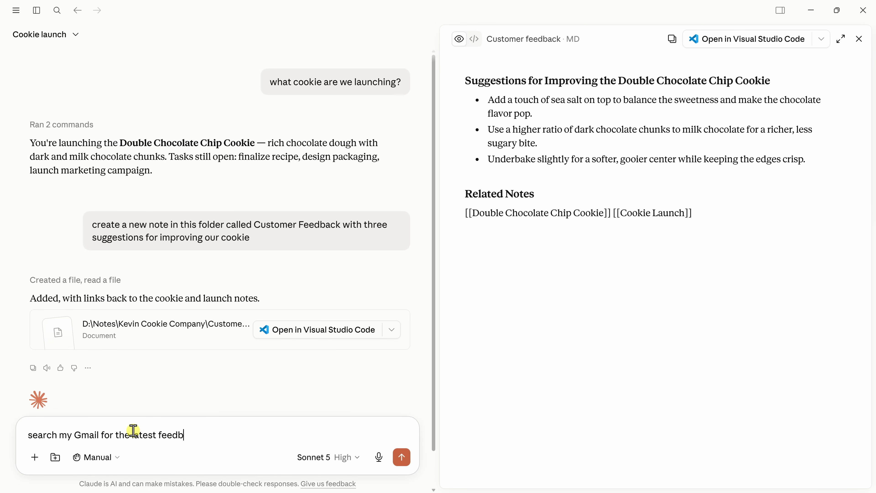
{"action": "type", "text": "mmarize it, and add it to my customer feedback note in obsidian"}
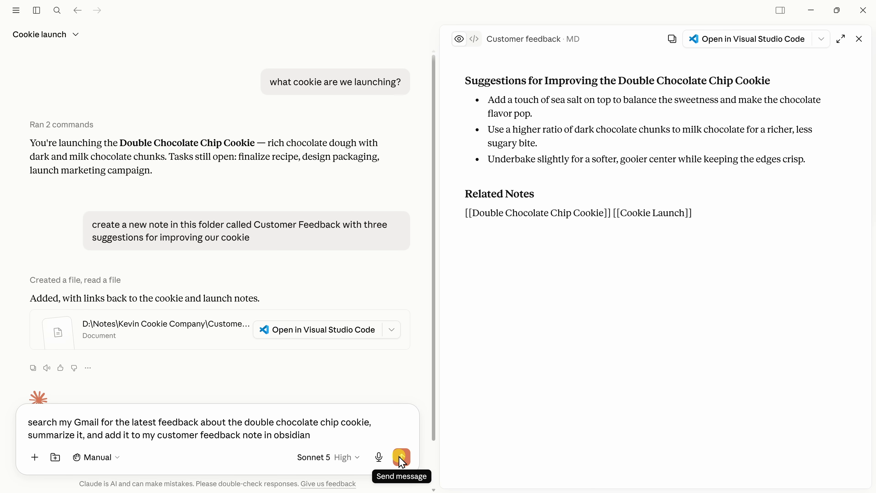
{"action": "left_click", "coordinate": [401, 457]}
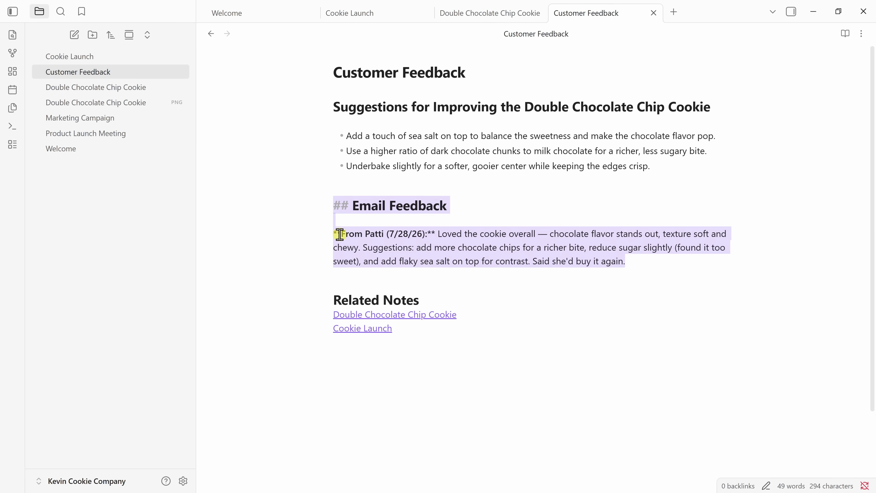
Deselect the new Email Feedback section so the Customer Feedback note renders normally.
{"action": "left_click", "coordinate": [608, 282]}
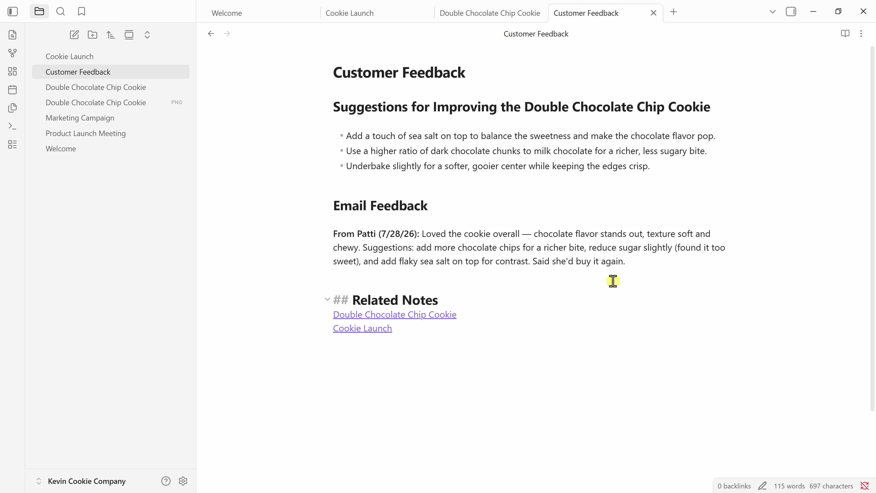
{"action": "left_click", "coordinate": [671, 261]}
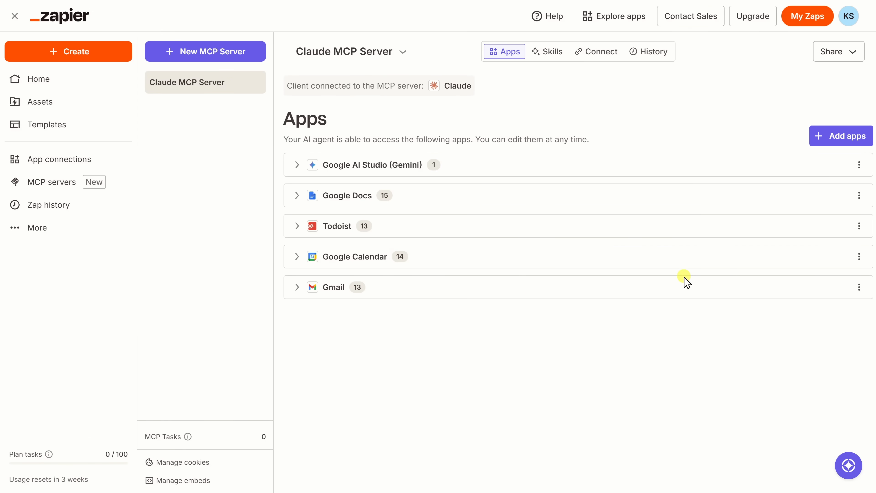
Choose Add apps on the Claude MCP Server Apps page to bring up the Add tools modal.
{"action": "left_click", "coordinate": [855, 136]}
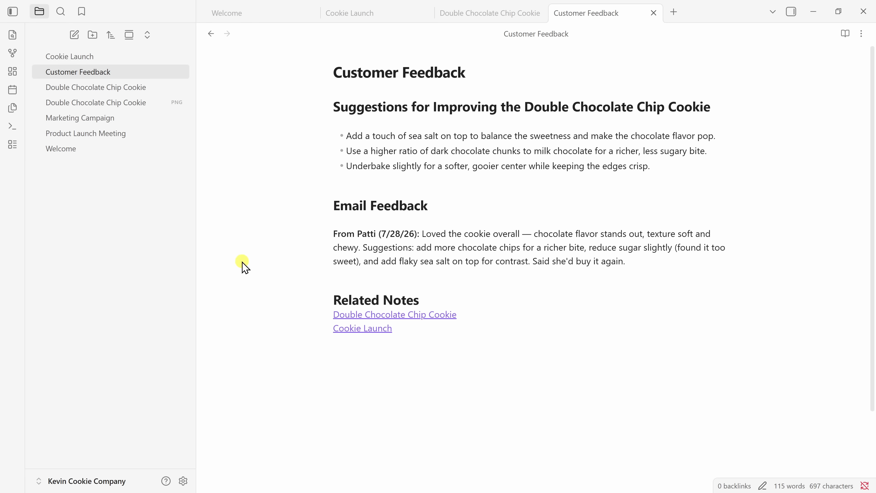
Turn on community plugins in Obsidian's settings, turning off restricted mode for the vault.
{"action": "left_click", "coordinate": [183, 480]}
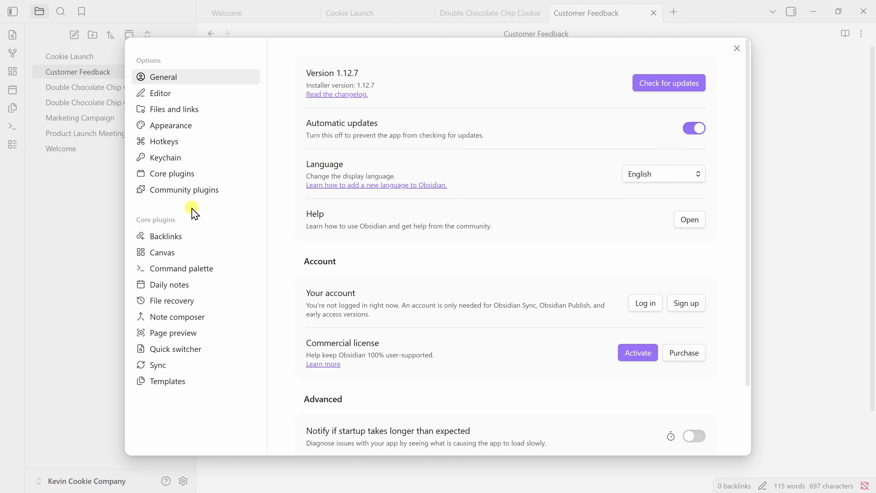
{"action": "left_click", "coordinate": [183, 173]}
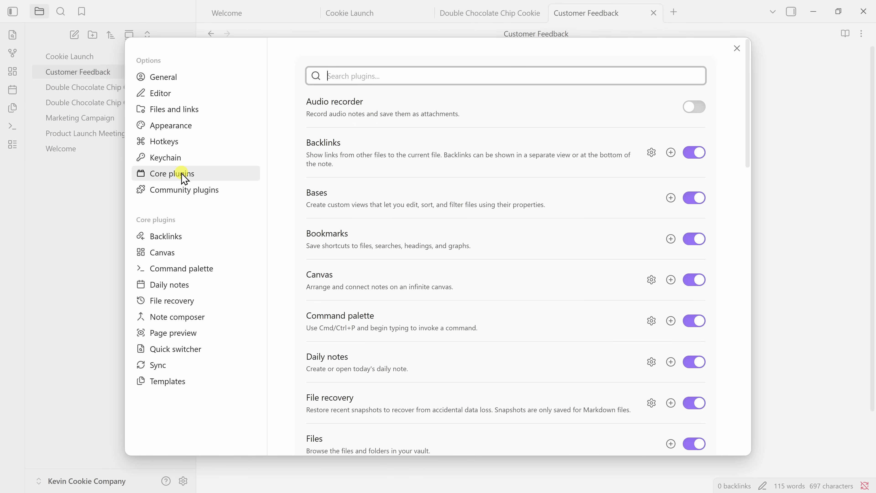
{"action": "scroll", "coordinate": [488, 186], "scroll_direction": "down", "scroll_amount": 6}
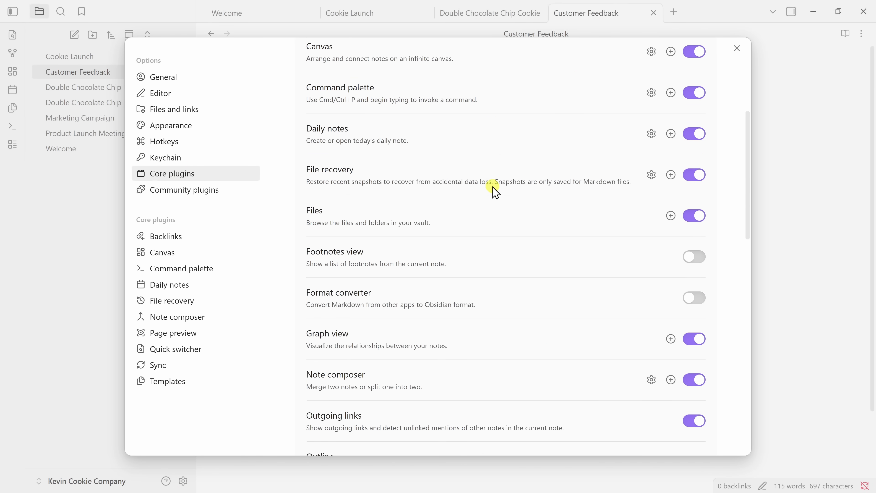
{"action": "scroll", "coordinate": [495, 190], "scroll_direction": "up", "scroll_amount": 6}
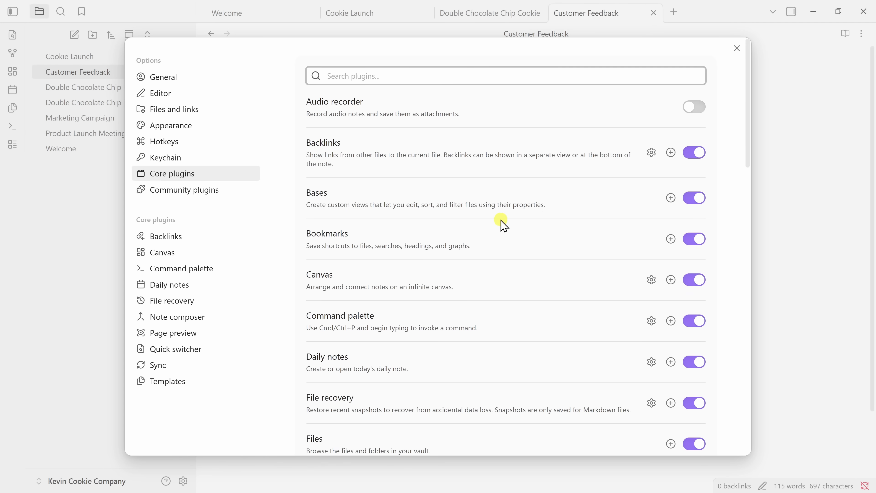
{"action": "left_click", "coordinate": [211, 190]}
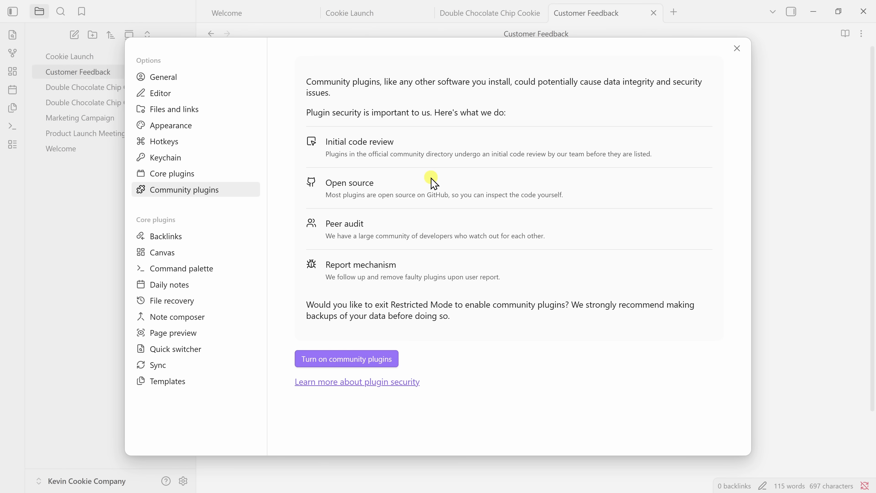
{"action": "left_click", "coordinate": [349, 360]}
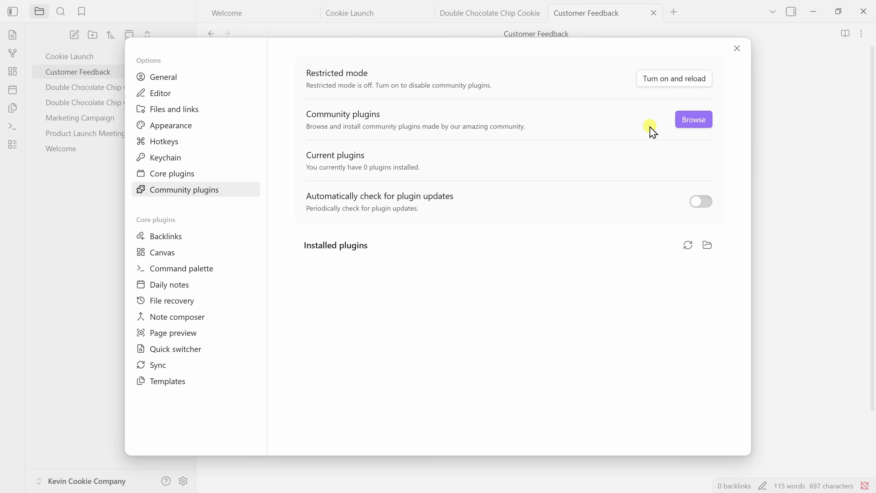
{"action": "left_click", "coordinate": [693, 120]}
{"action": "scroll", "coordinate": [516, 125], "scroll_direction": "down", "scroll_amount": 6}
{"action": "scroll", "coordinate": [515, 125], "scroll_direction": "down", "scroll_amount": 10}
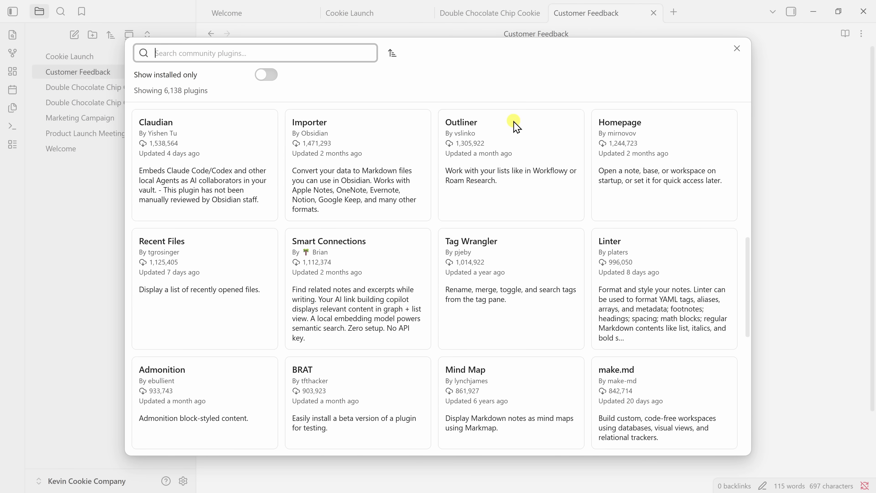
{"action": "scroll", "coordinate": [515, 126], "scroll_direction": "down", "scroll_amount": 5}
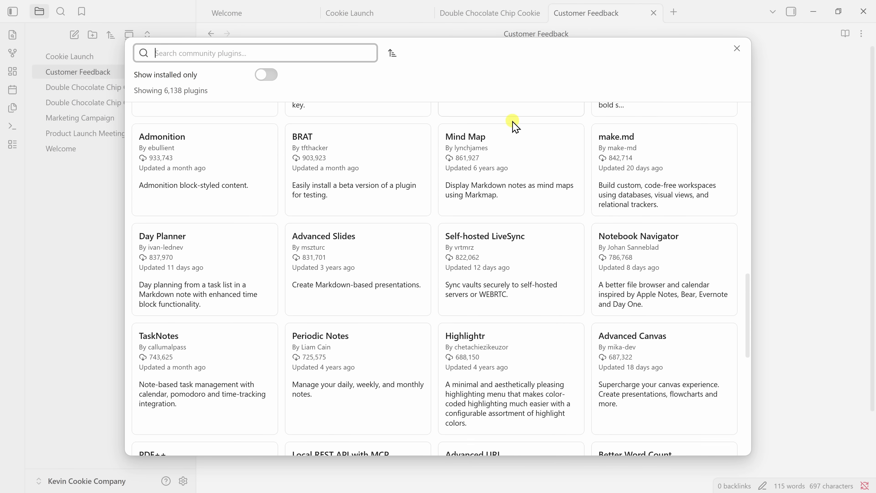
{"action": "scroll", "coordinate": [515, 126], "scroll_direction": "up", "scroll_amount": 12}
{"action": "scroll", "coordinate": [515, 126], "scroll_direction": "up", "scroll_amount": 8}
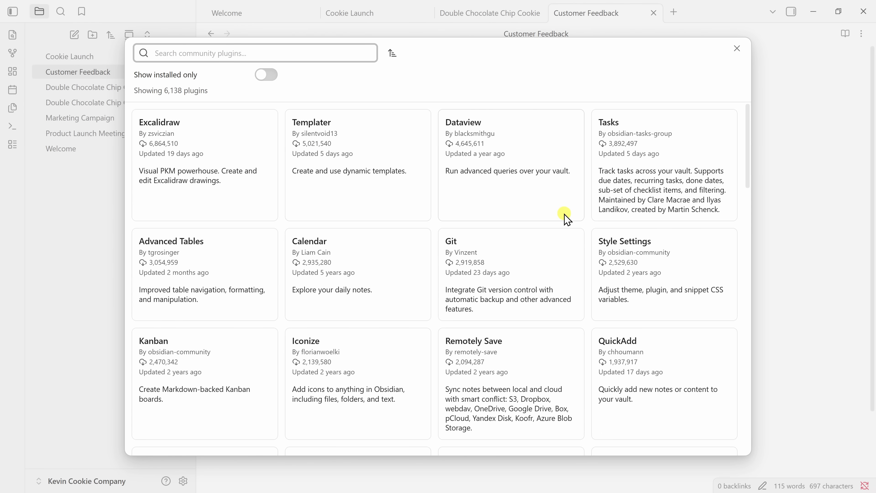
{"action": "scroll", "coordinate": [565, 217], "scroll_direction": "down", "scroll_amount": 6}
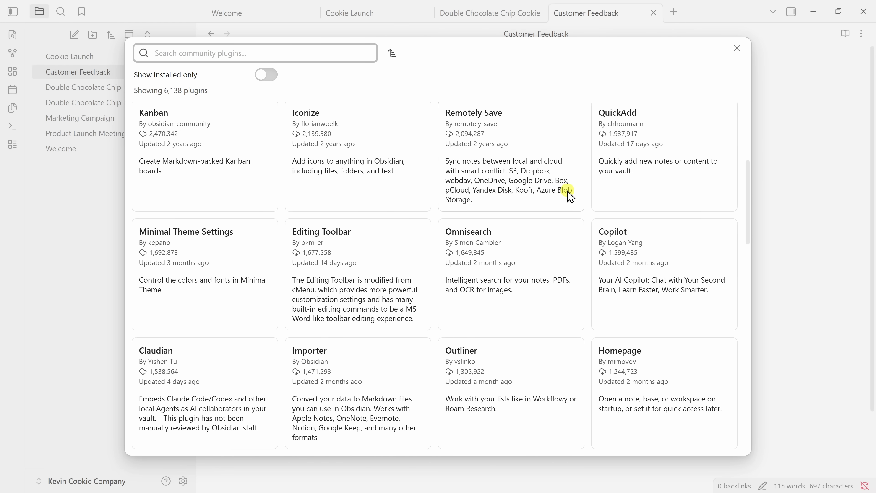
{"action": "scroll", "coordinate": [536, 219], "scroll_direction": "down", "scroll_amount": 5}
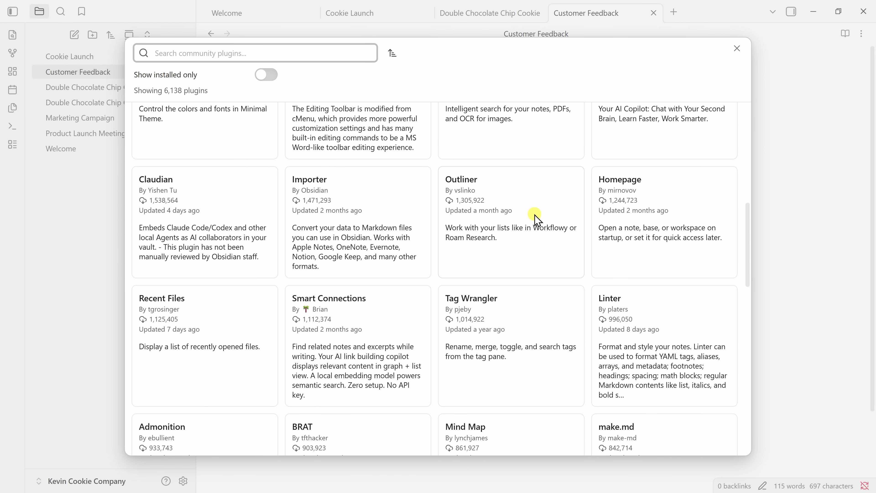
{"action": "left_click", "coordinate": [737, 48]}
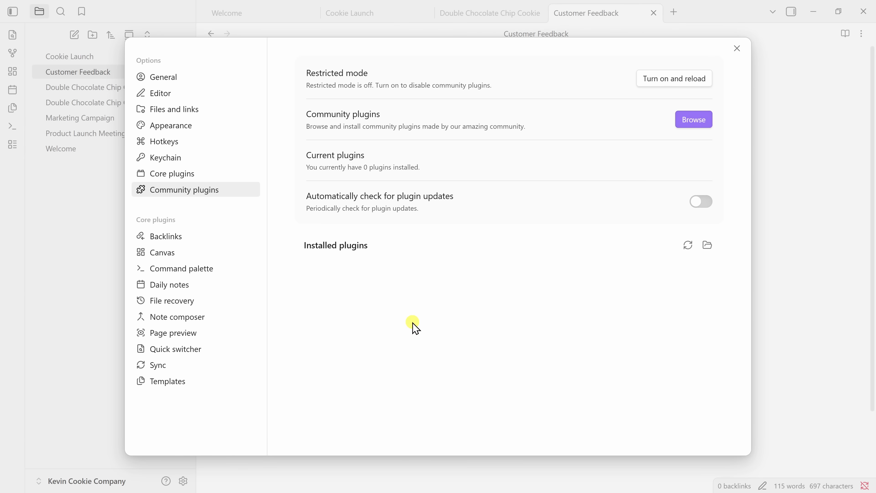
Show the Sync page under Core plugins in Obsidian's settings.
{"action": "left_click", "coordinate": [165, 365]}
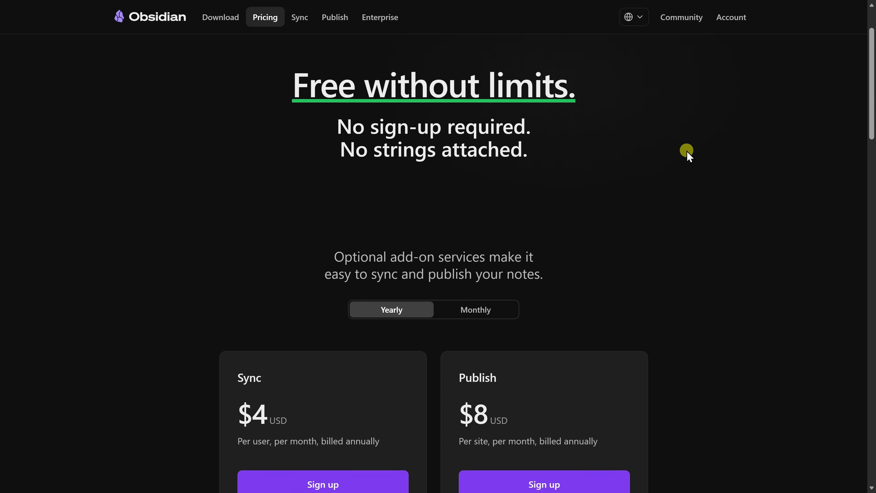
Scroll the obsidian.md Pricing page down to the Sync ($4) and Publish ($8) cards.
{"action": "scroll", "coordinate": [686, 152], "scroll_direction": "down", "scroll_amount": 7}
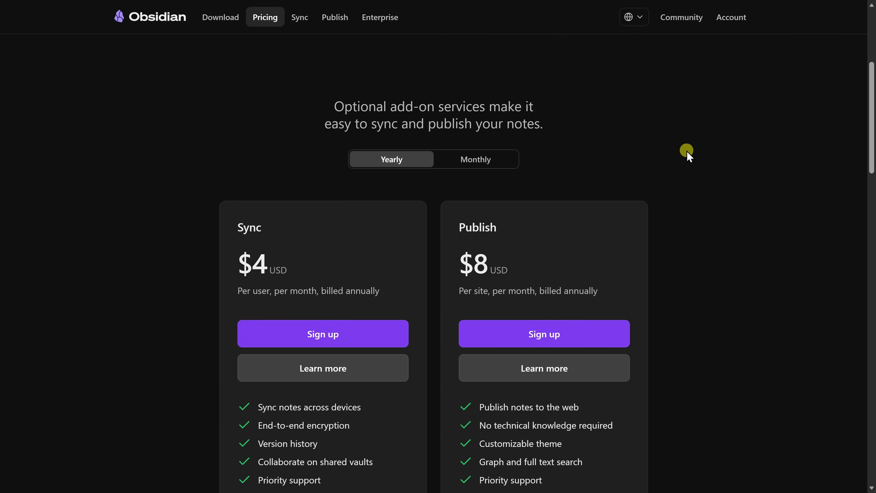